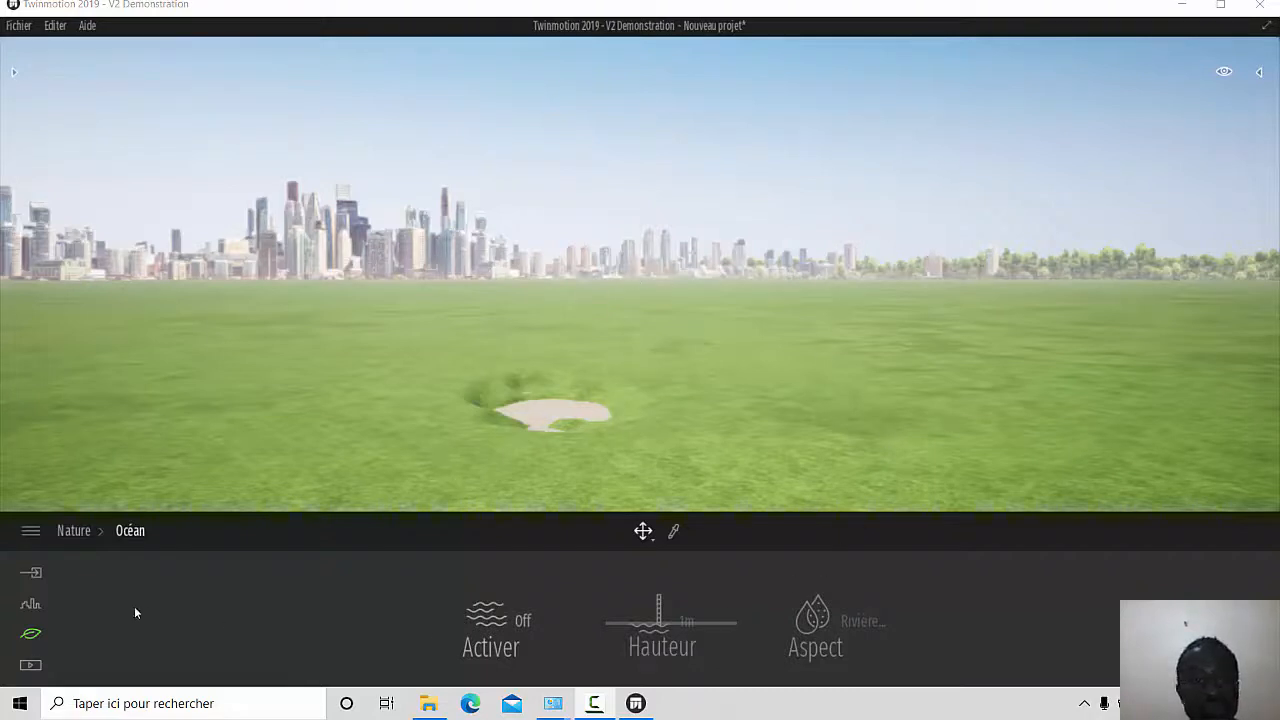
# Activate the ocean in the Nature settings to fill the hole in the terrain with water
pyautogui.click(30, 641)
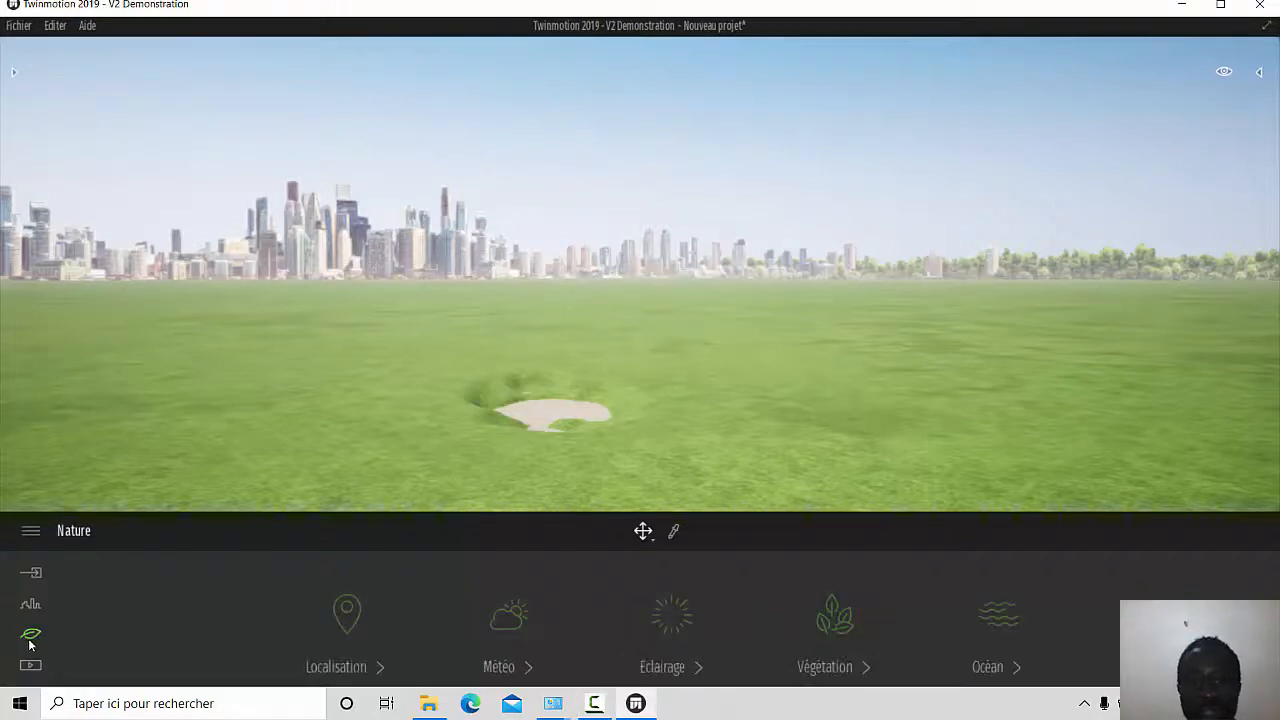
pyautogui.click(1000, 620)
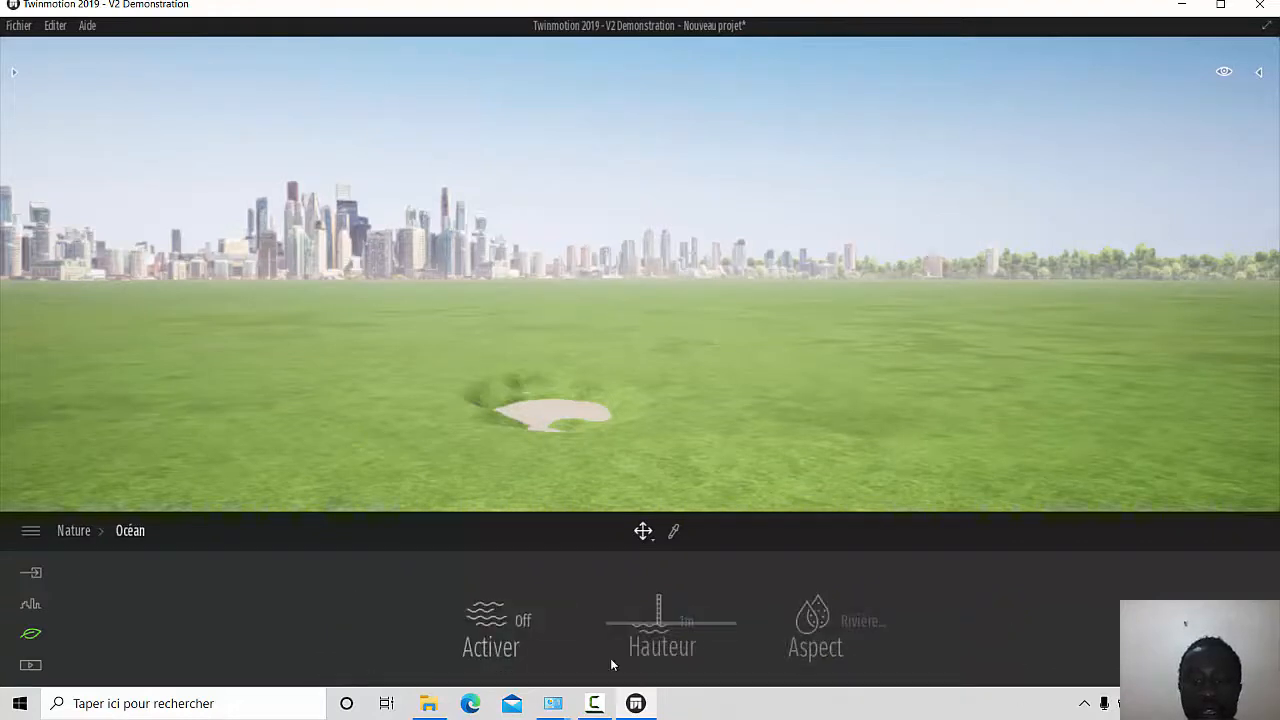
pyautogui.click(524, 621)
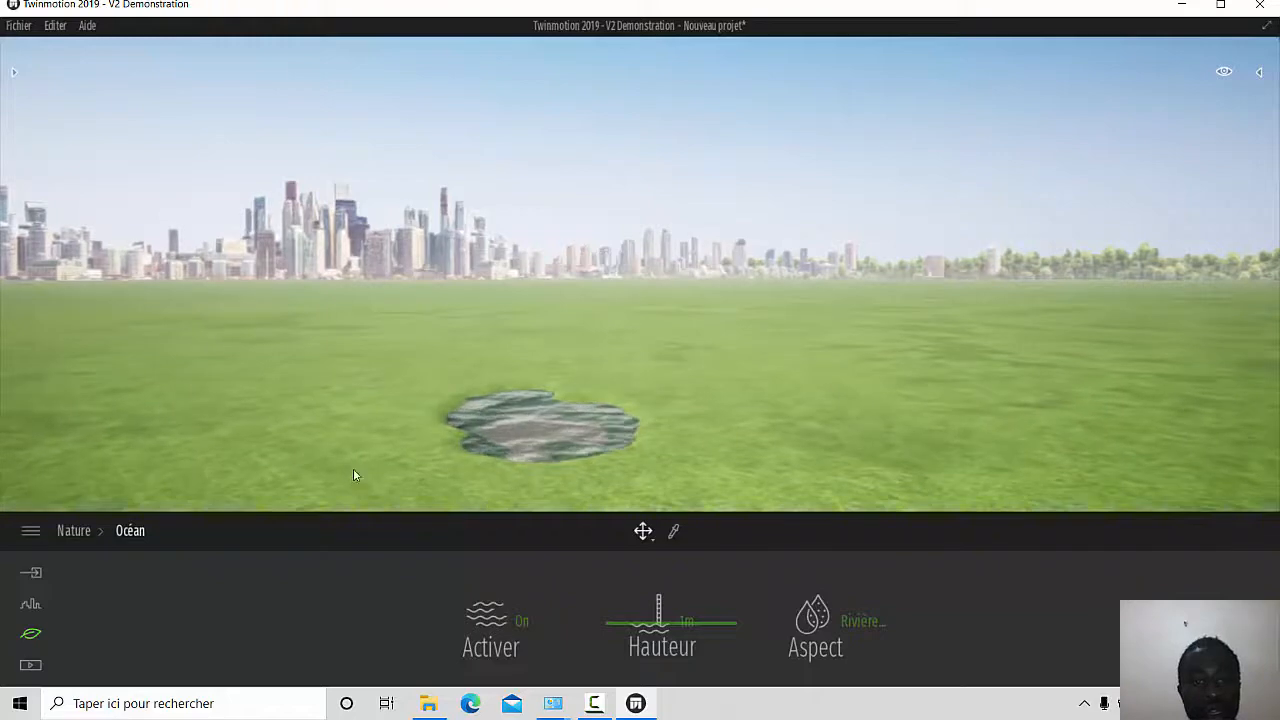
# Place the Wanda koi fish from the library's Animaux category in the middle of the pond
pyautogui.click(13, 73)
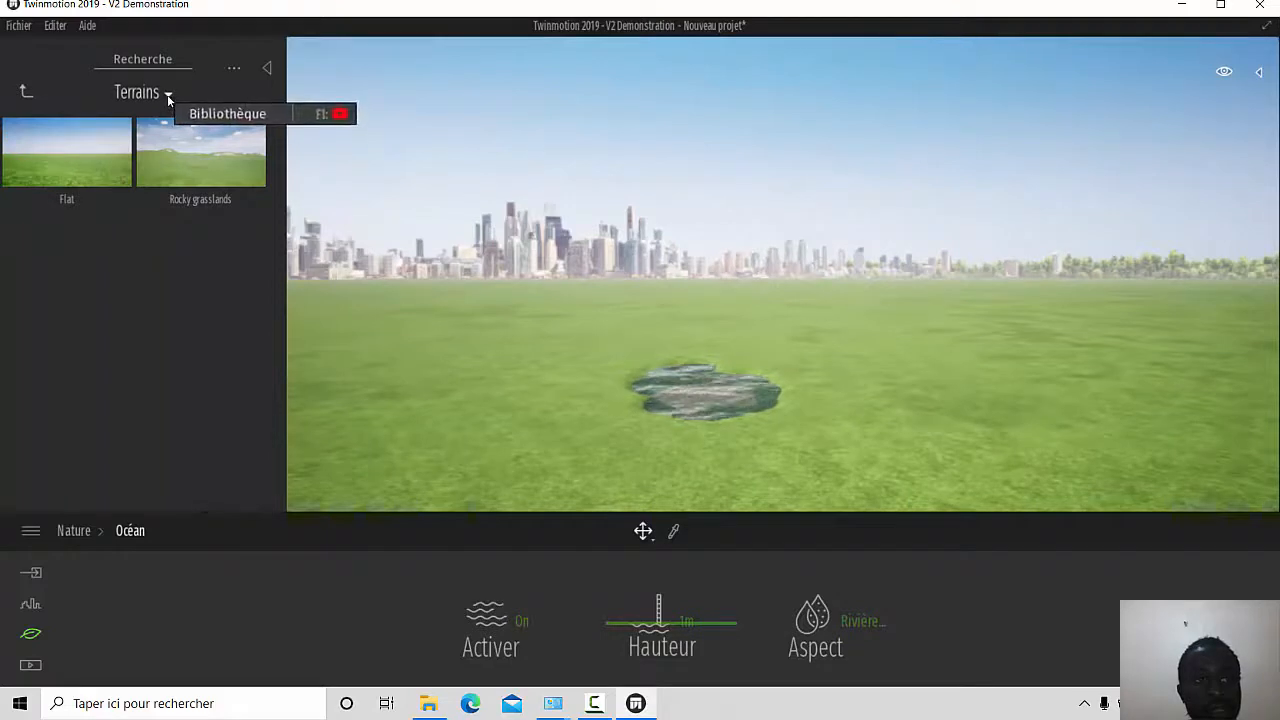
pyautogui.click(167, 94)
pyautogui.click(147, 126)
pyautogui.click(214, 162)
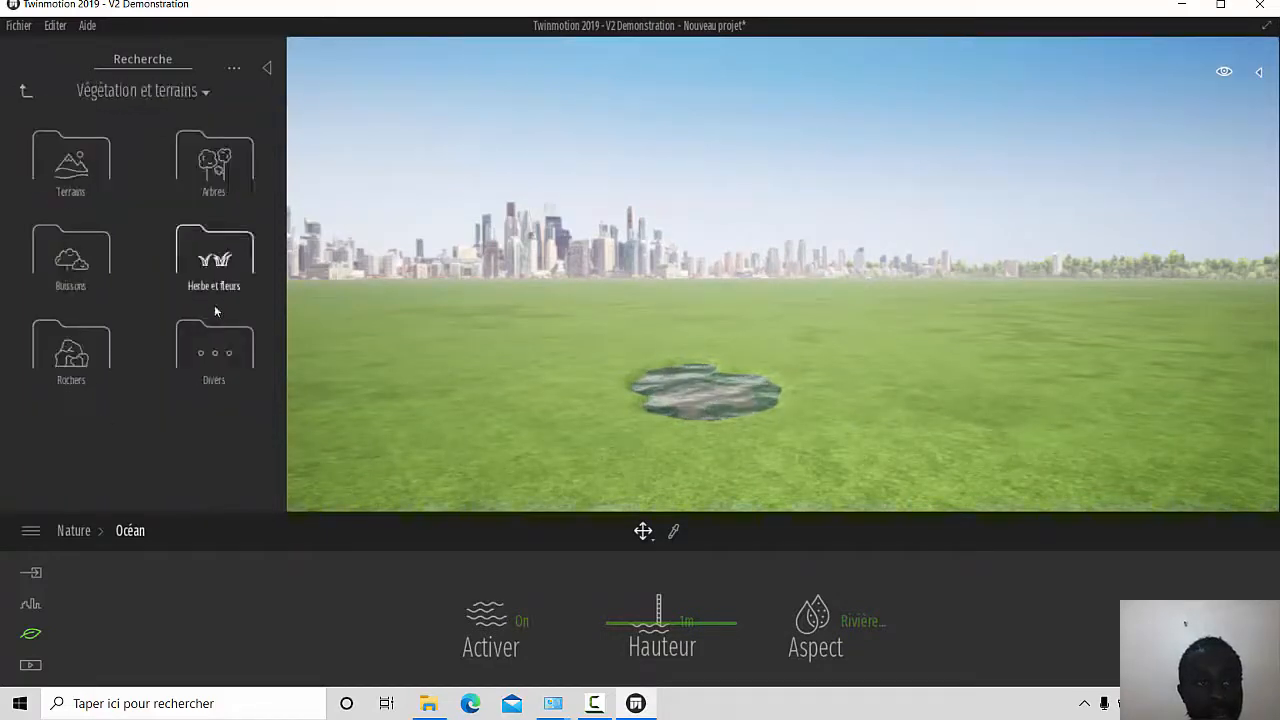
pyautogui.click(27, 92)
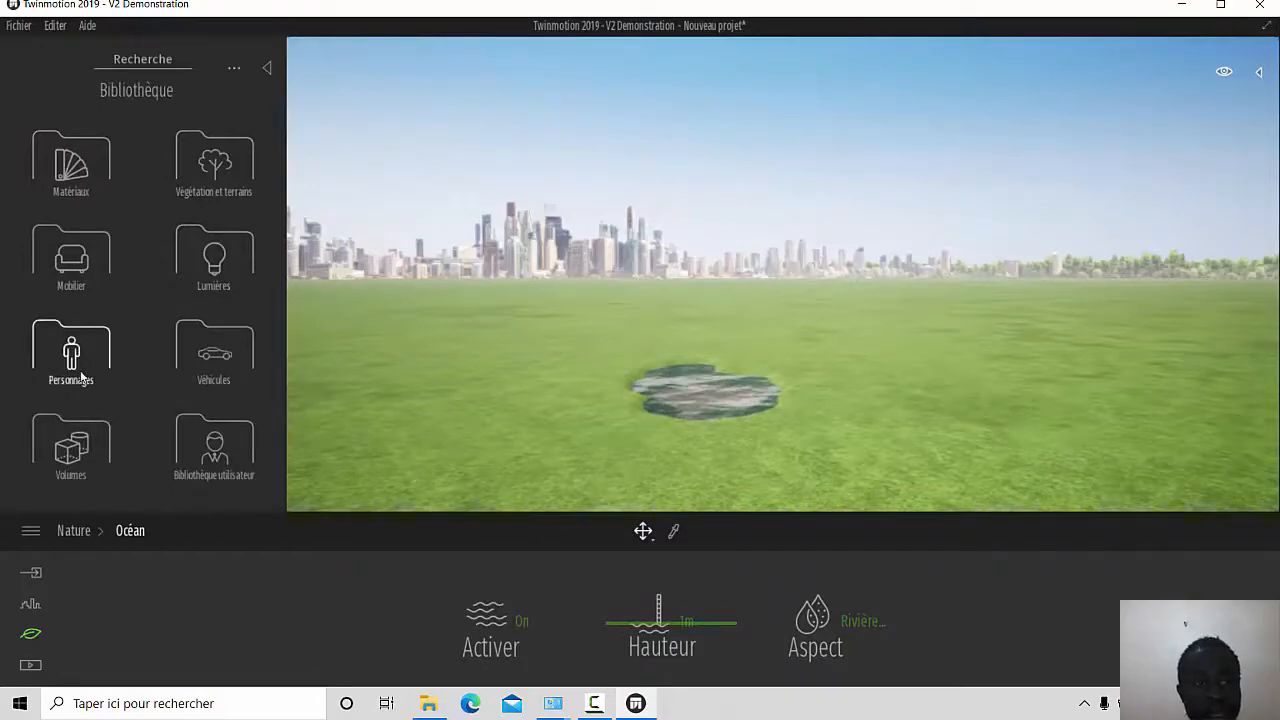
pyautogui.click(71, 350)
pyautogui.click(214, 258)
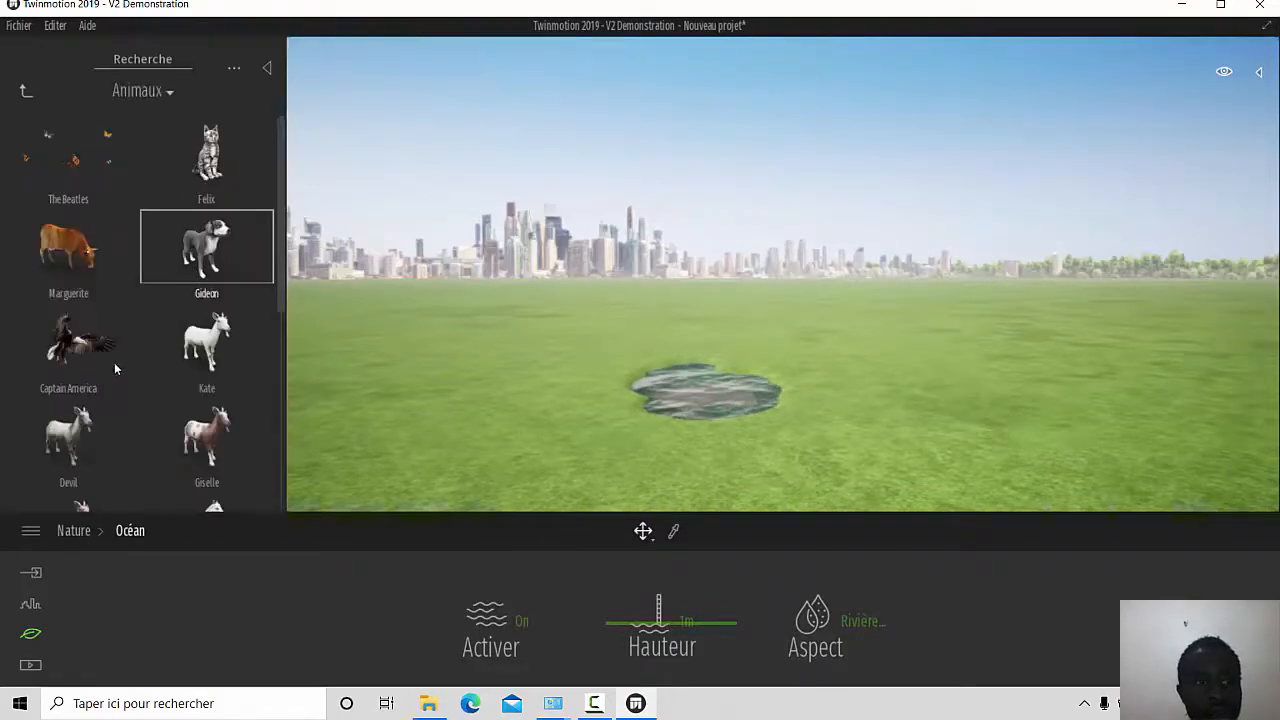
pyautogui.scroll(-2, 112, 368)
pyautogui.scroll(-3, 110, 378)
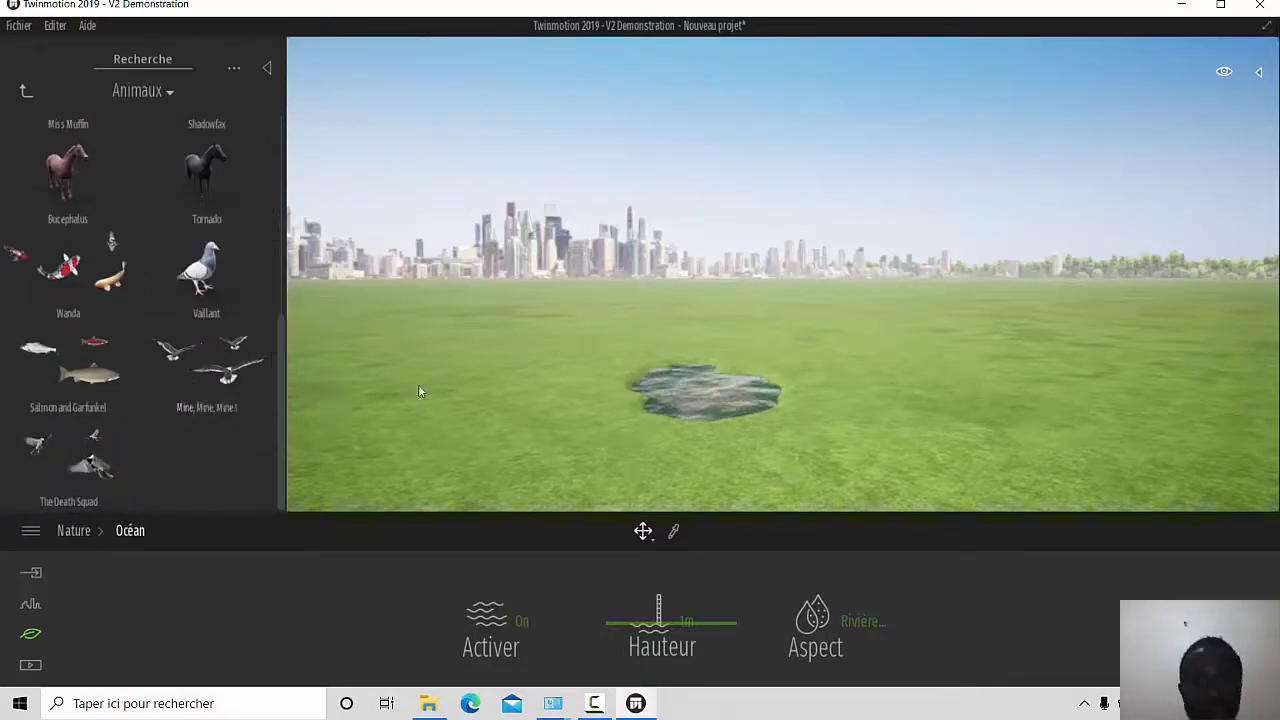
pyautogui.click(709, 392)
pyautogui.moveTo(700, 418); pyautogui.dragTo(666, 402)
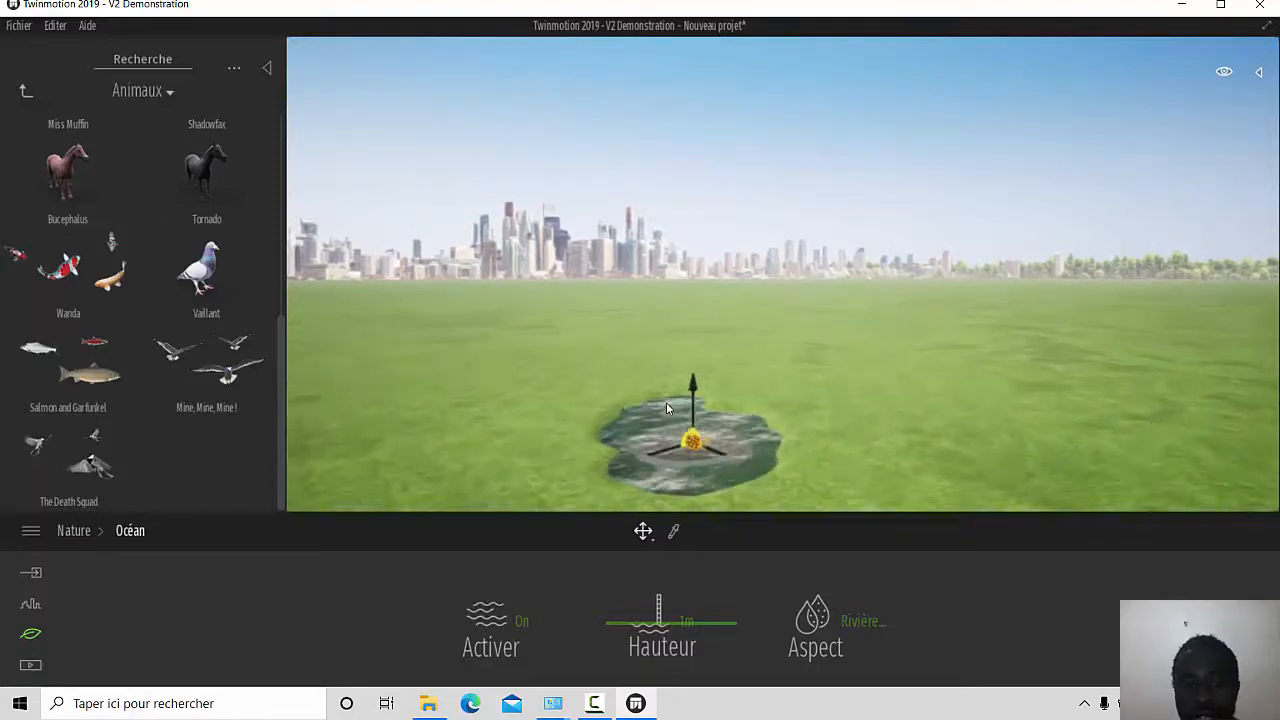
# Lower the placed fish group vertically so the fish swim beneath the pond's water surface
pyautogui.press('pagedown')
pyautogui.press('pagedown')
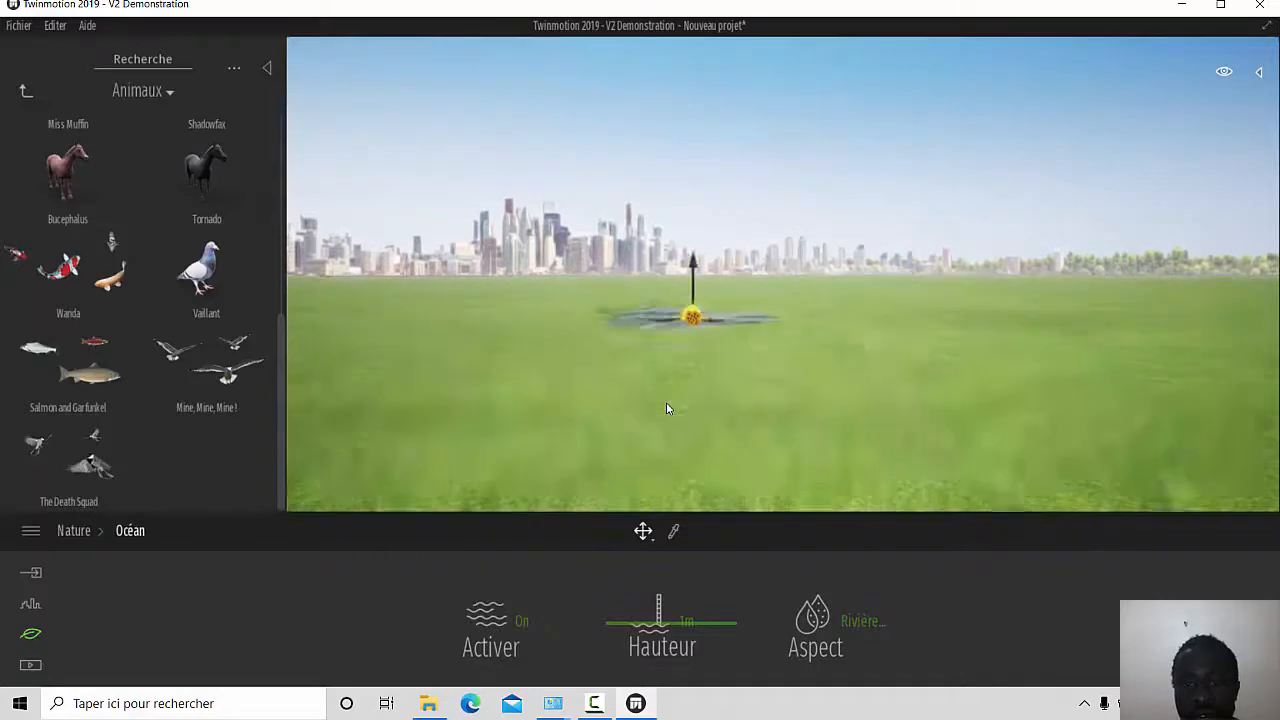
pyautogui.press('pagedown')
pyautogui.press('Up')
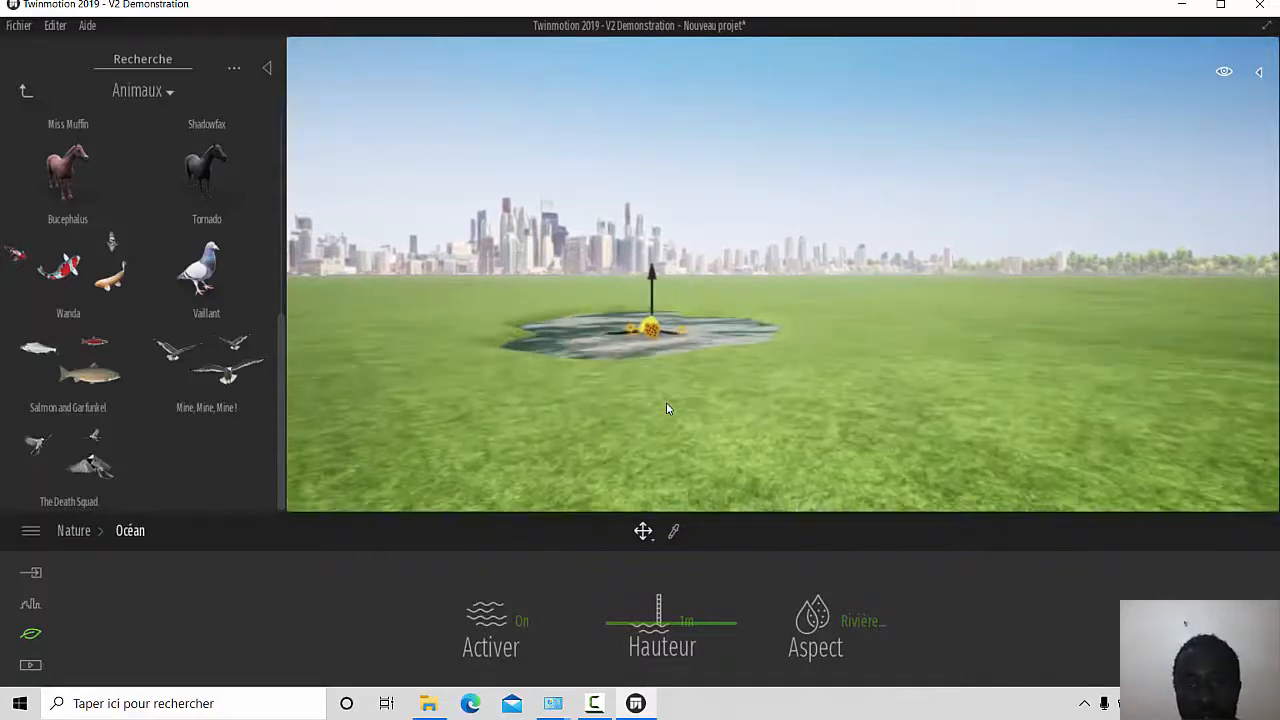
pyautogui.press('Left')
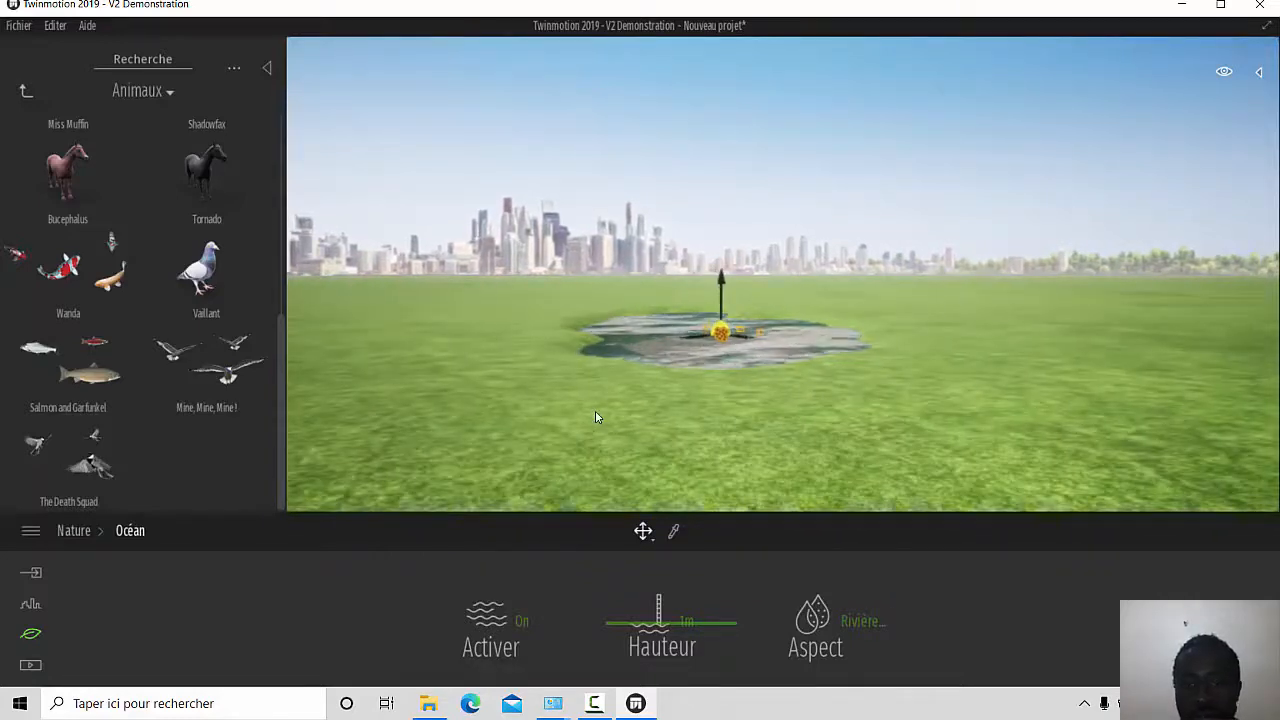
pyautogui.press('Up')
pyautogui.press('Up')
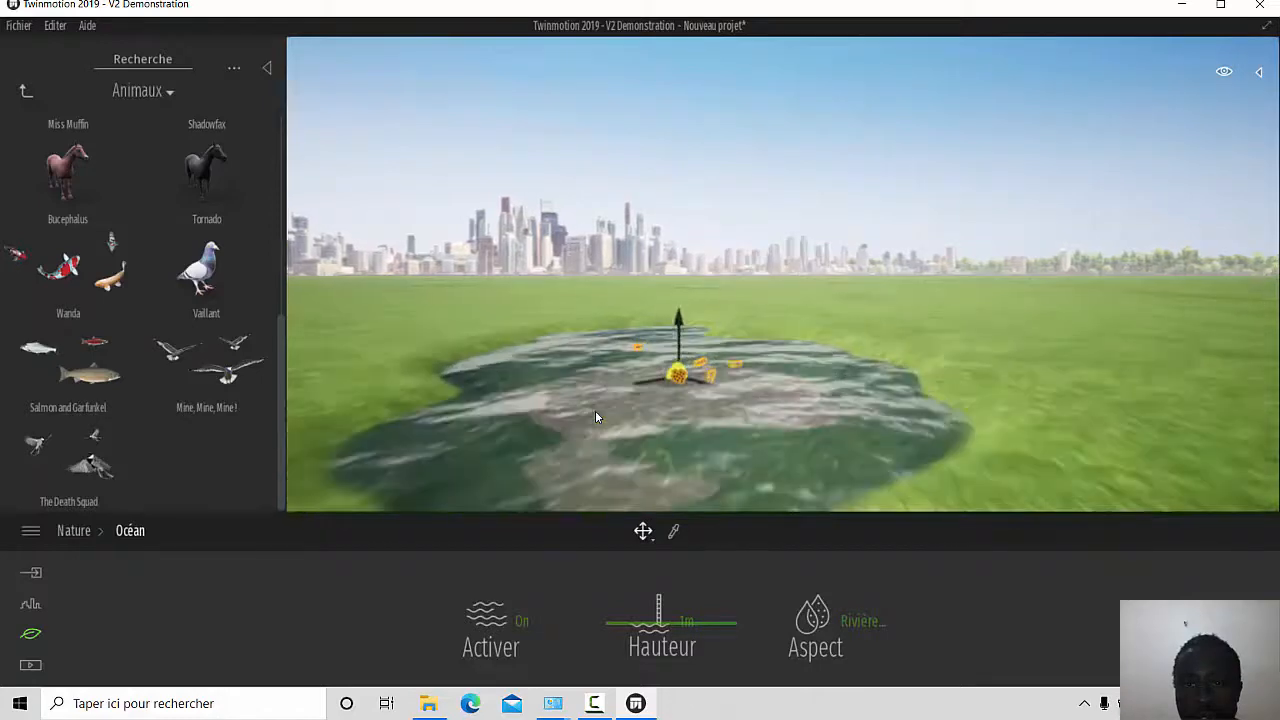
pyautogui.press('Down')
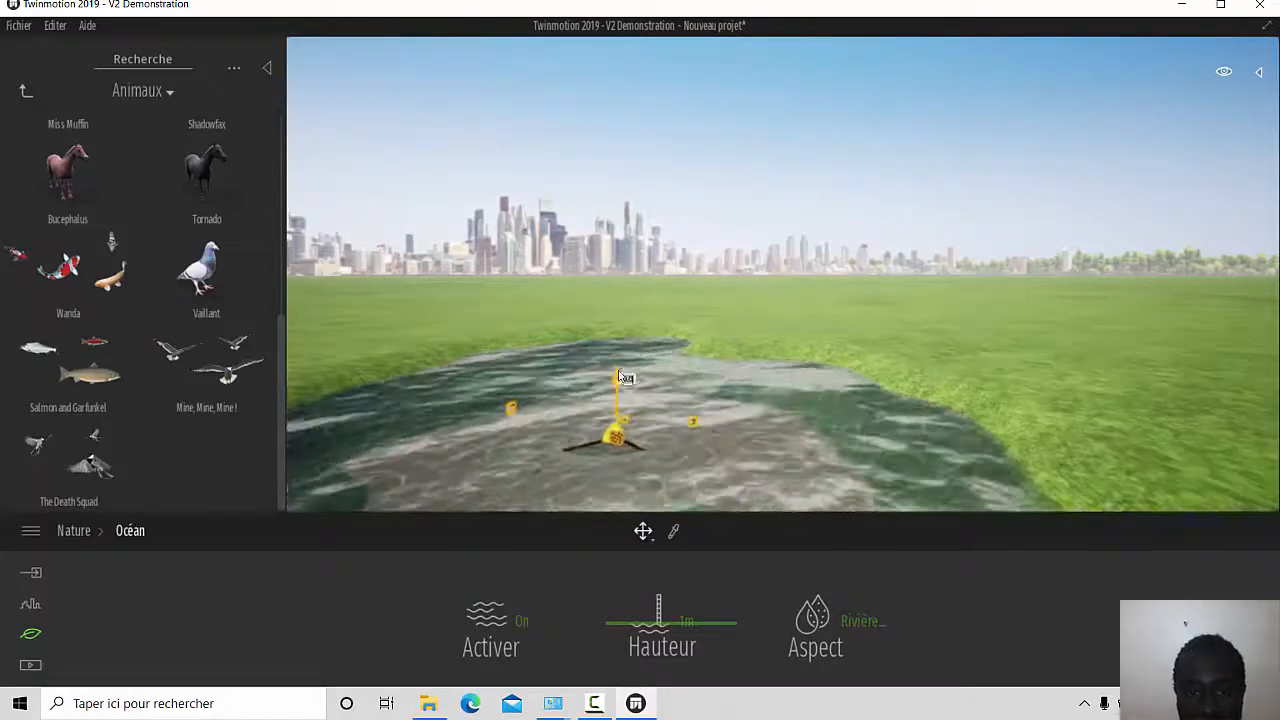
pyautogui.moveTo(617, 385); pyautogui.dragTo(623, 413)
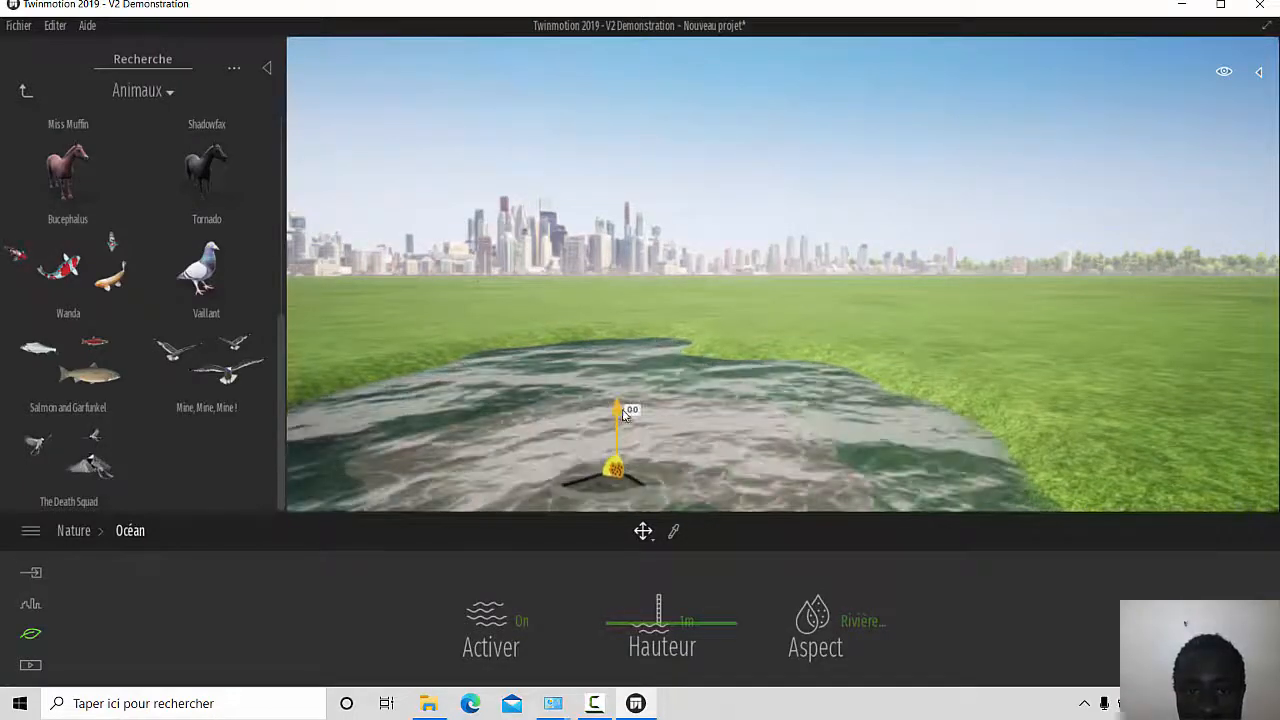
# Place a second group of koi fish in the nearer part of the pond
pyautogui.press('Down')
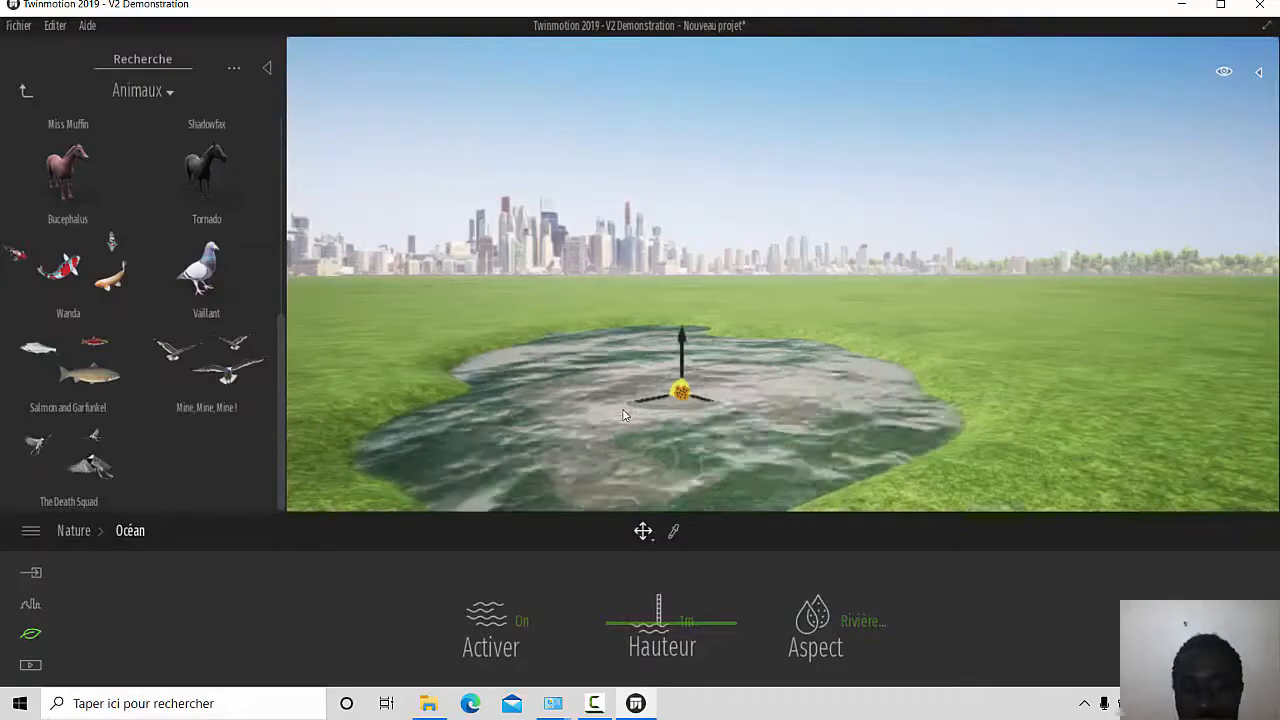
pyautogui.press('Down')
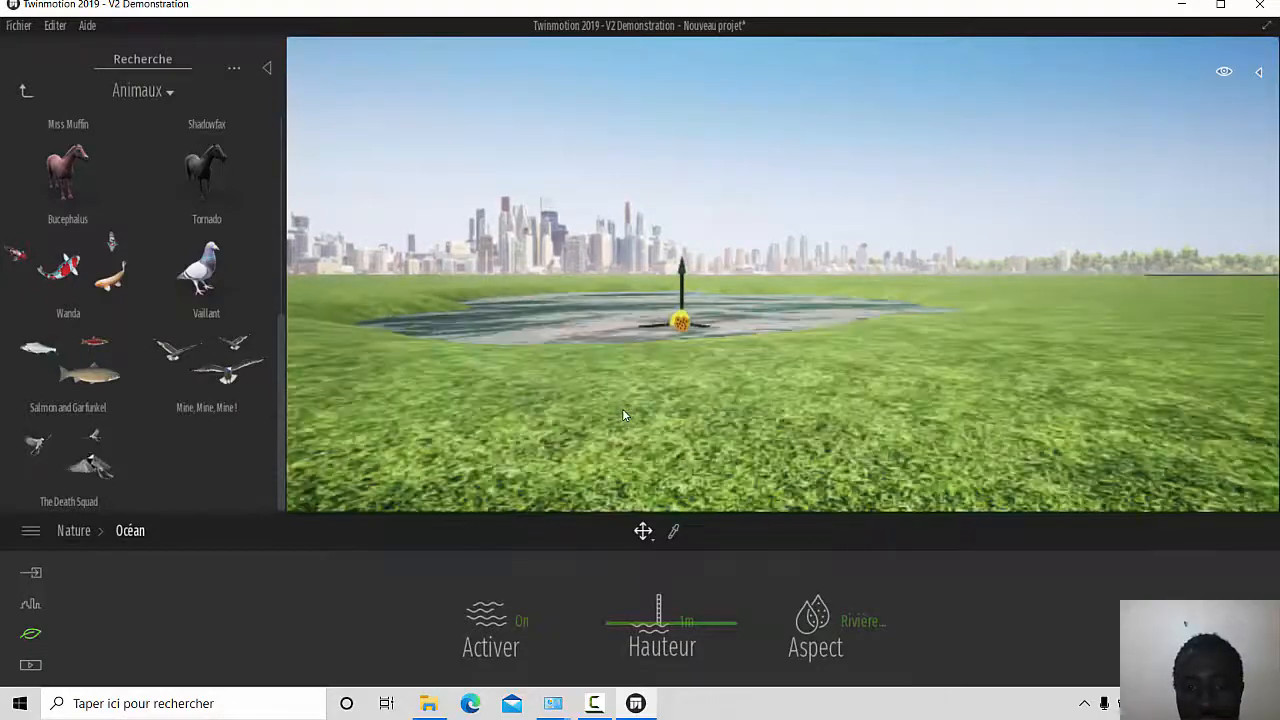
pyautogui.press('Up')
pyautogui.press('Up')
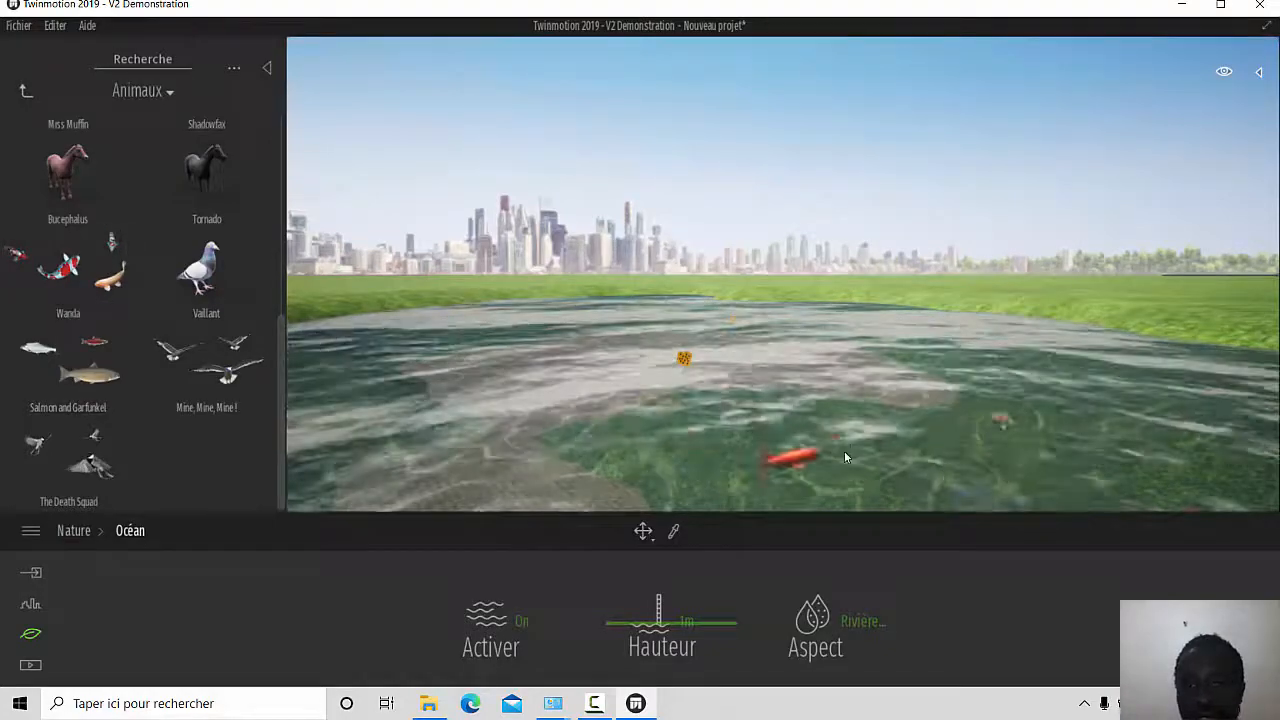
pyautogui.click(873, 461)
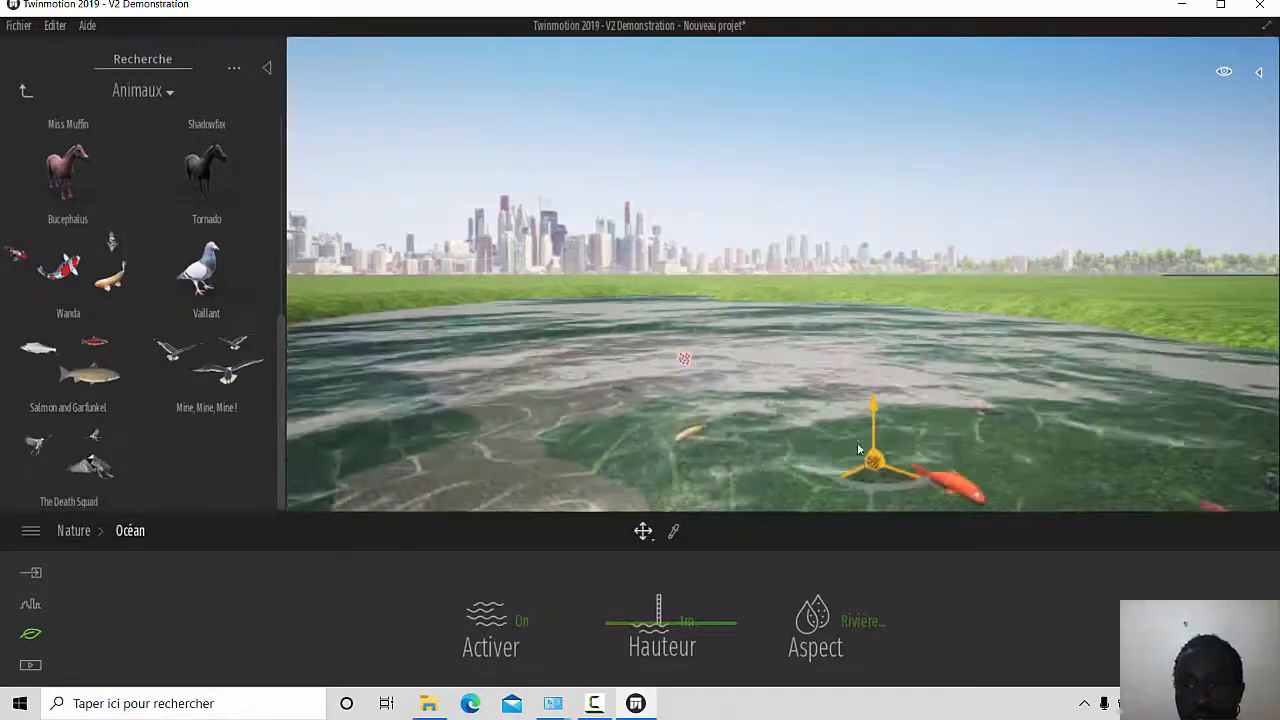
pyautogui.scroll(-4, 836, 429)
pyautogui.scroll(4, 836, 429)
pyautogui.scroll(-3, 836, 429)
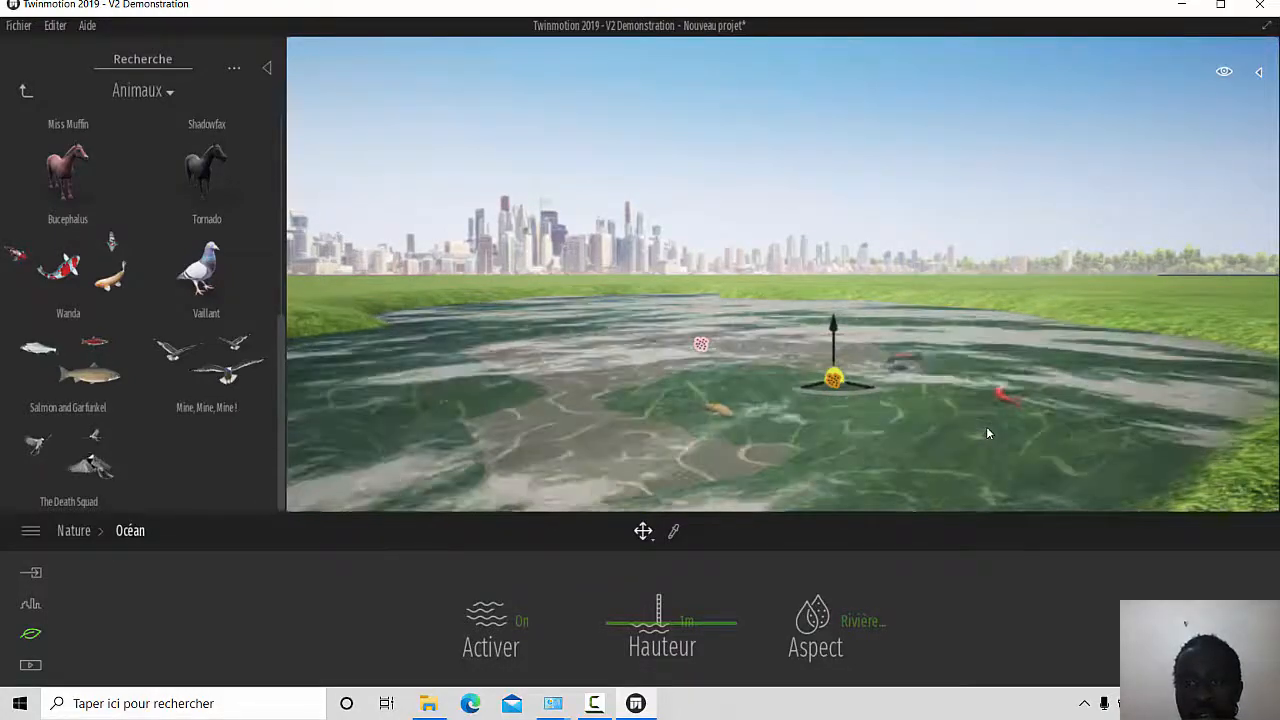
# Replace the city backdrop with the Front de mer landscape image in the urban context settings
pyautogui.click(267, 67)
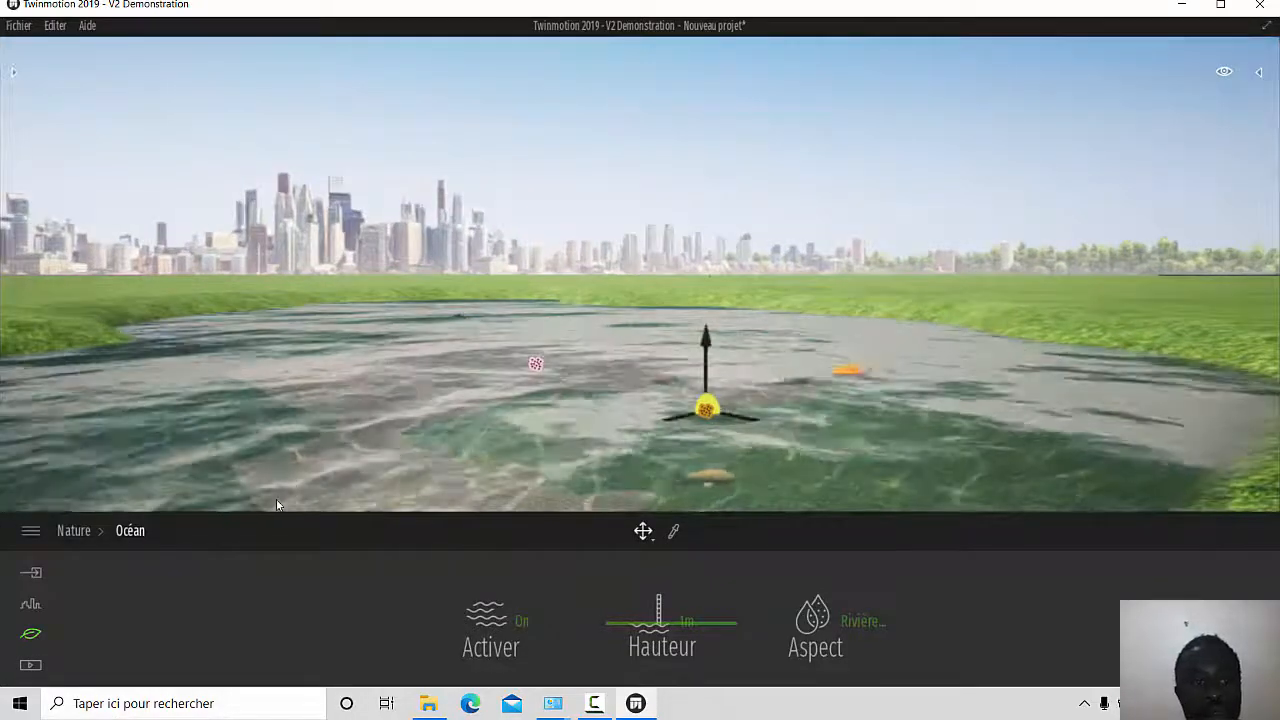
pyautogui.click(30, 604)
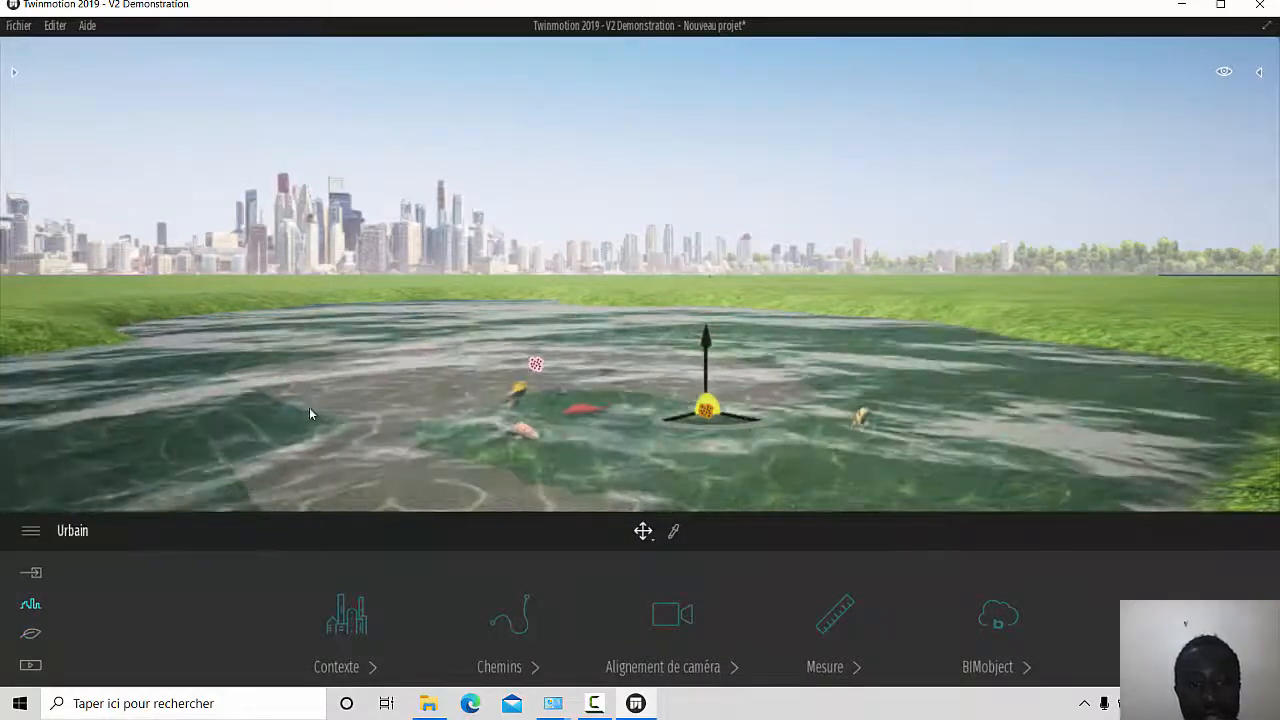
pyautogui.scroll(-5, 448, 296)
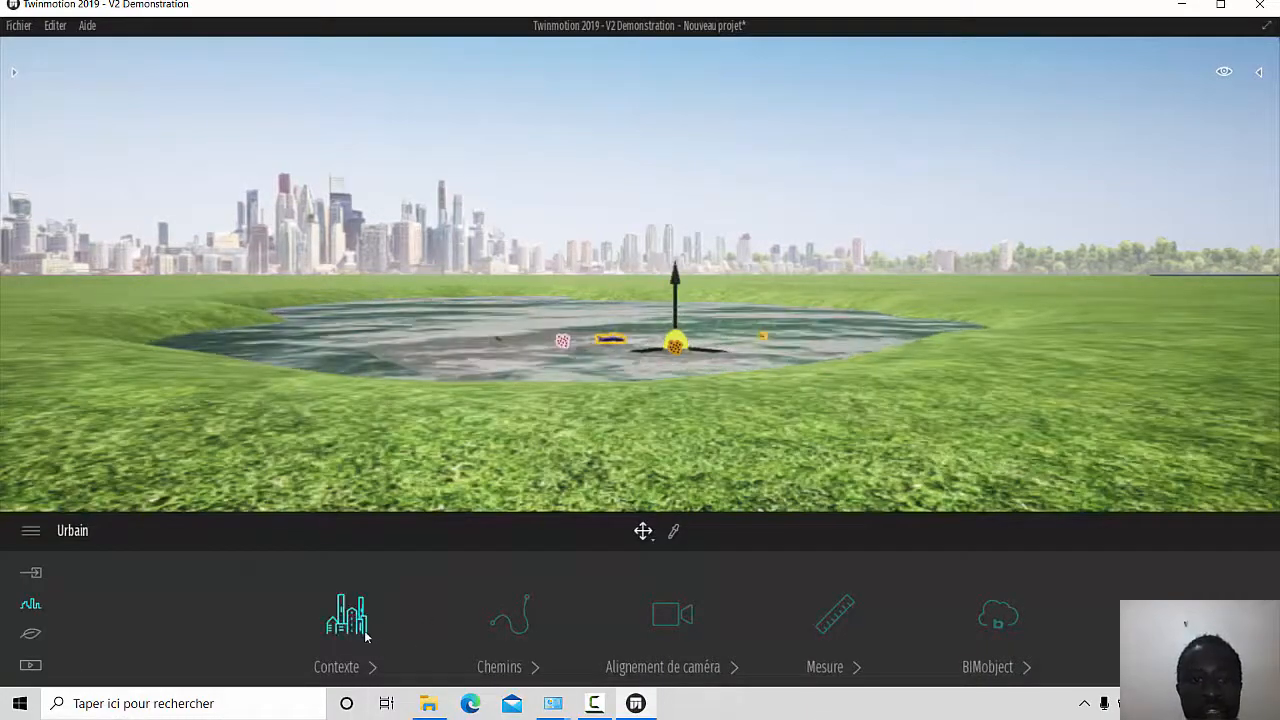
pyautogui.click(362, 632)
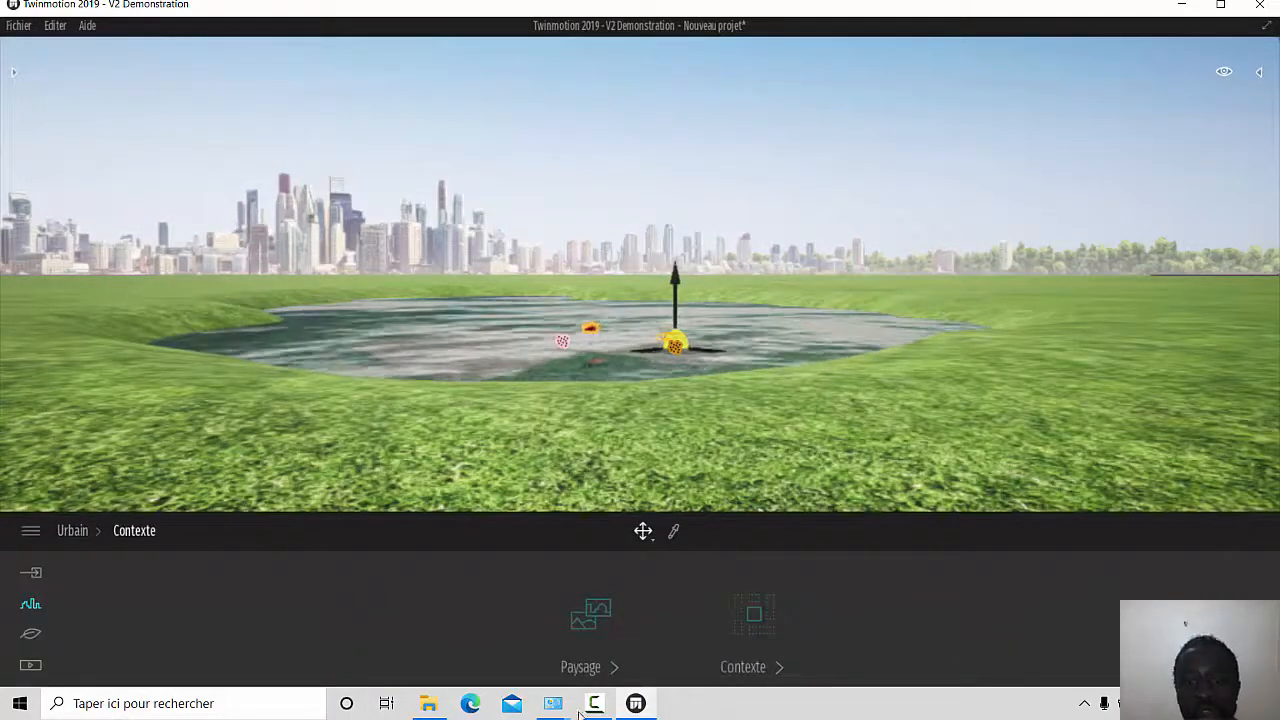
pyautogui.click(592, 617)
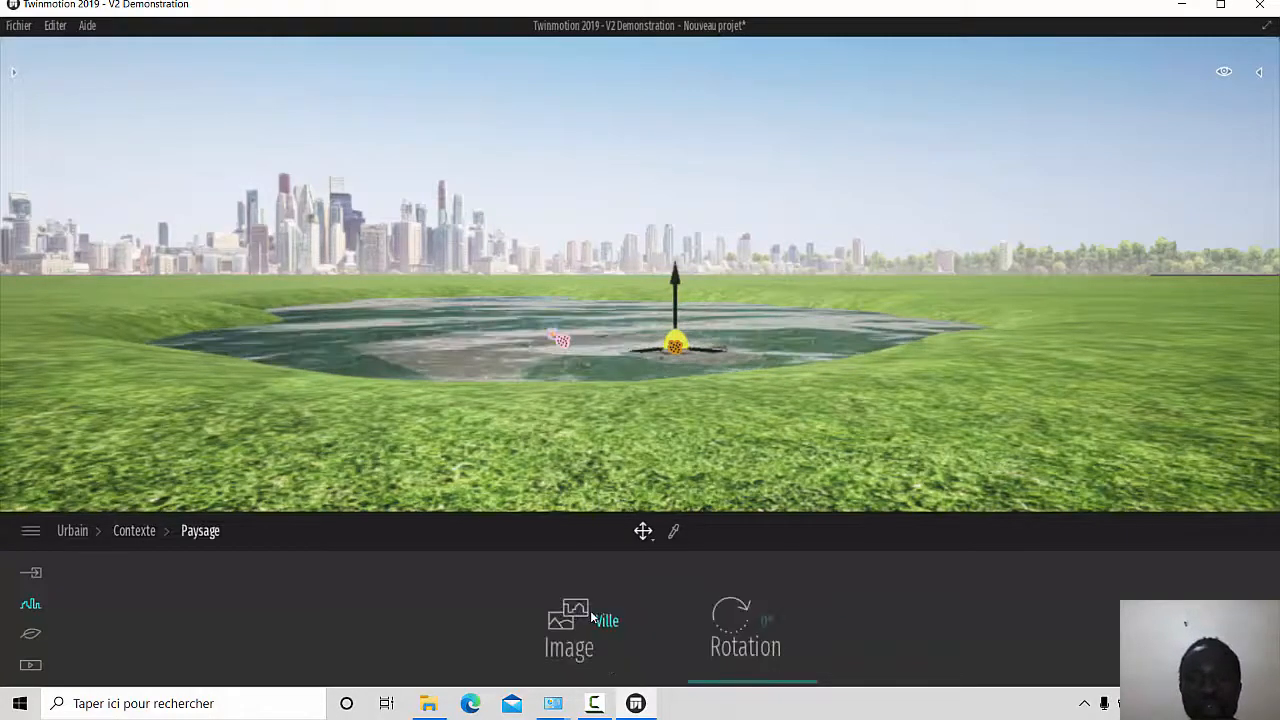
pyautogui.click(603, 601)
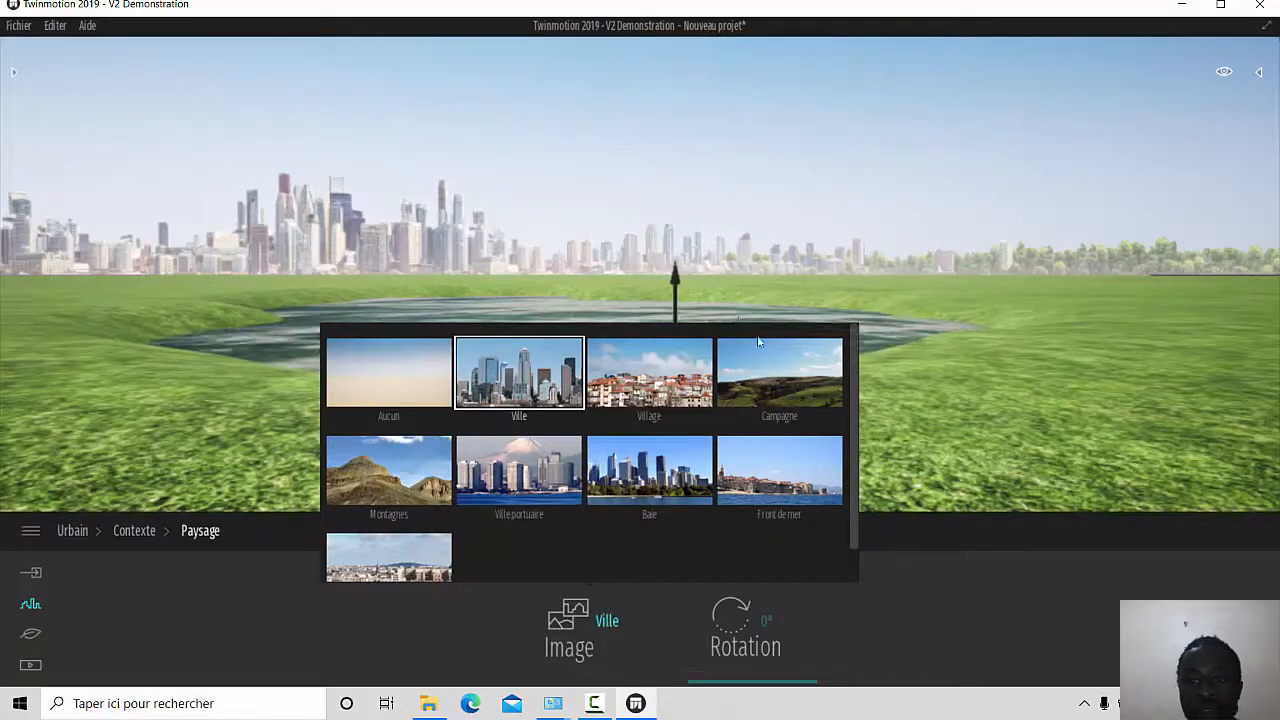
pyautogui.click(788, 390)
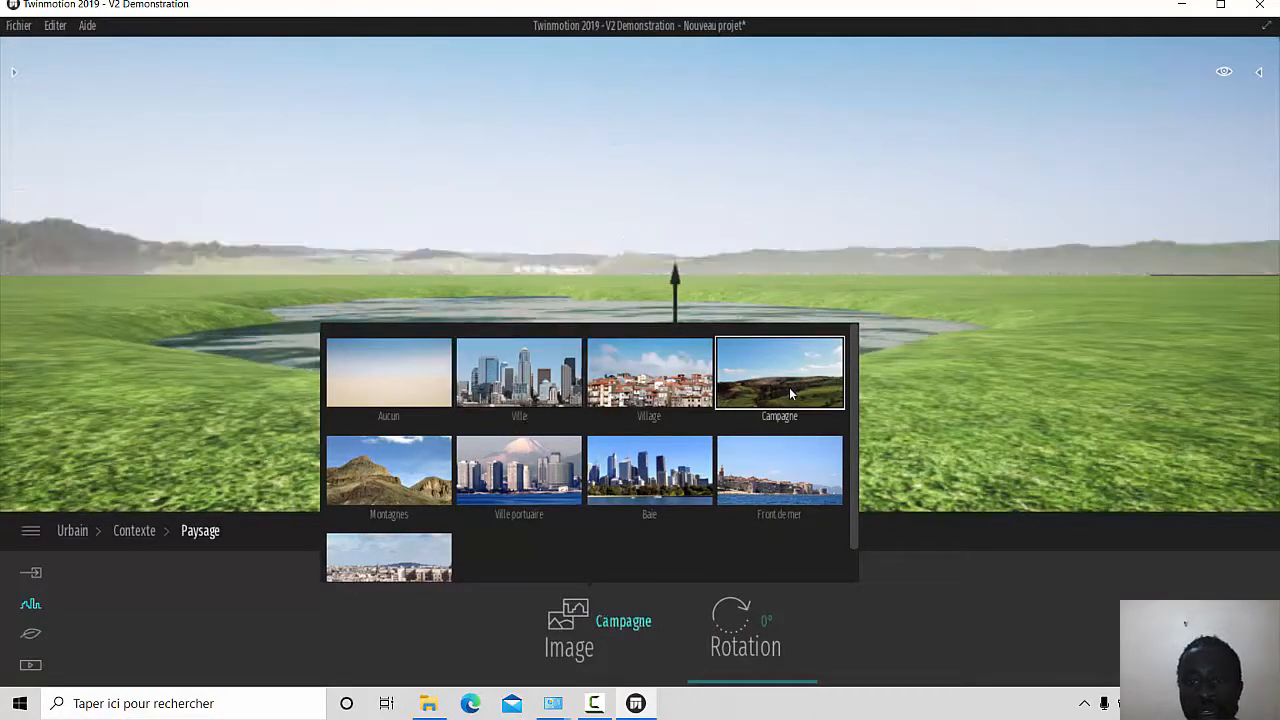
pyautogui.click(788, 443)
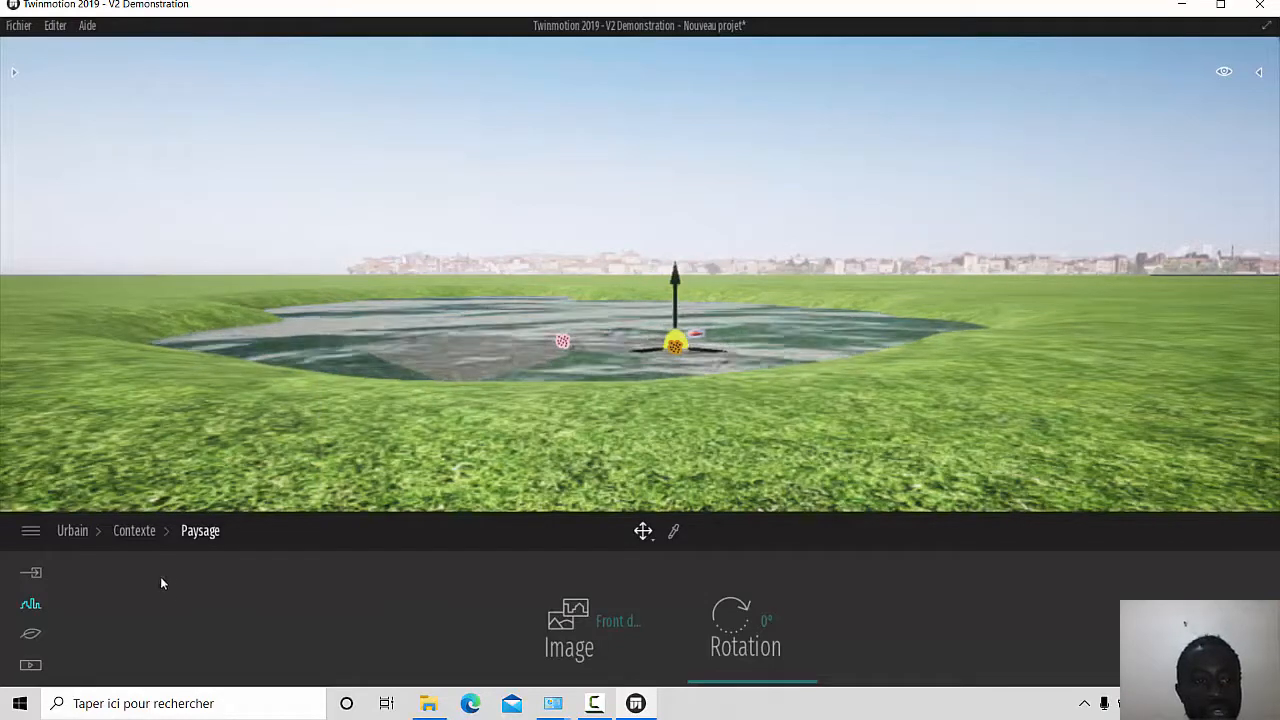
# Draw a five-point pedestrian (Piétons) path from the grass in front of the pond, running past its right side into the field
pyautogui.click(27, 612)
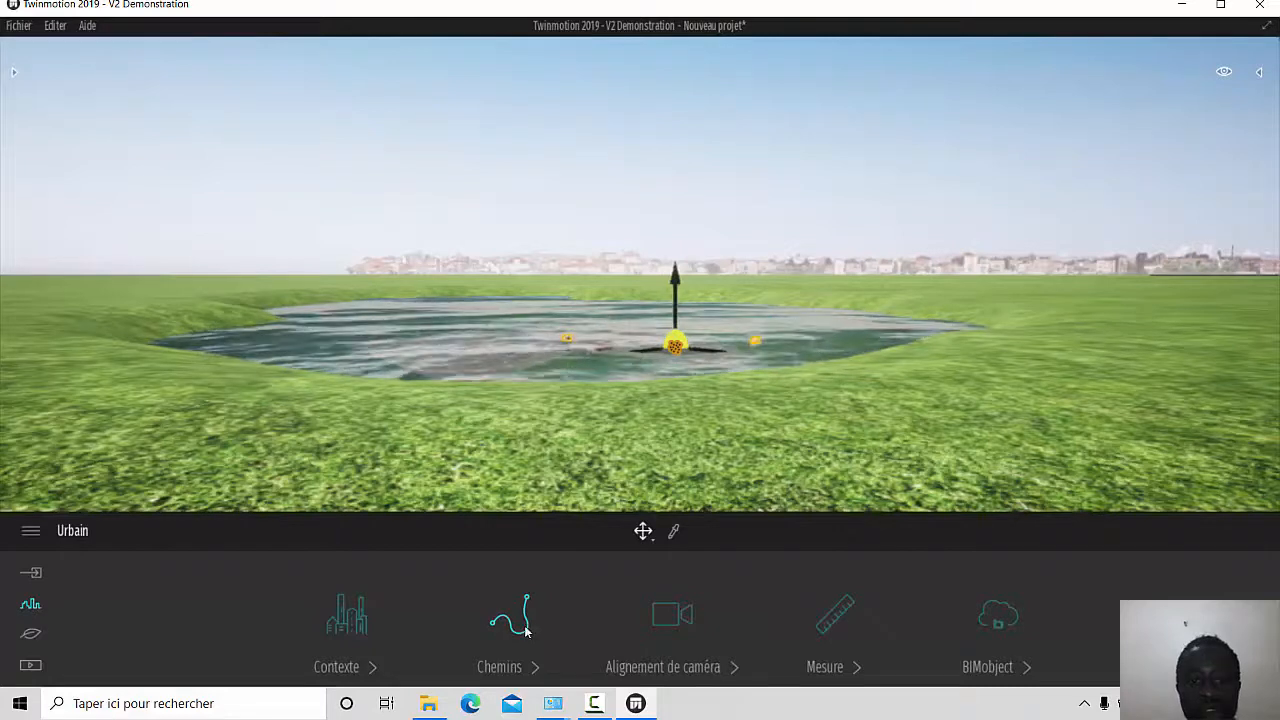
pyautogui.press('Up')
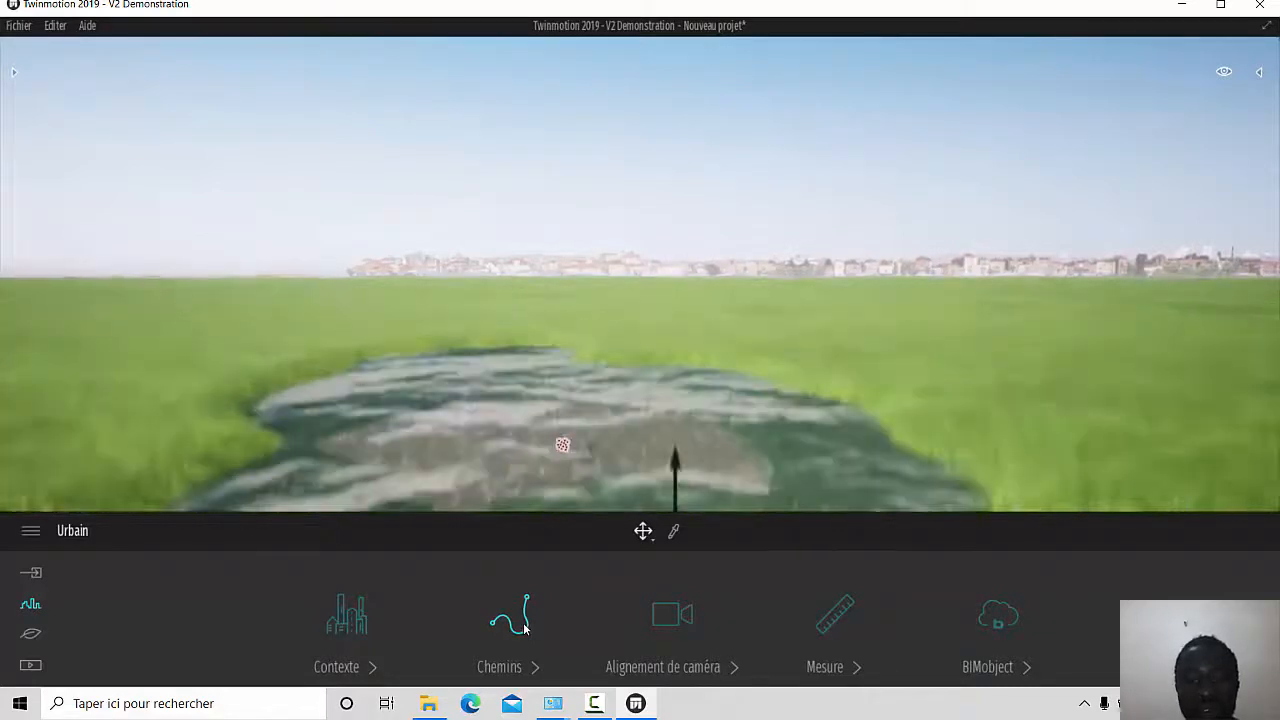
pyautogui.press('Down')
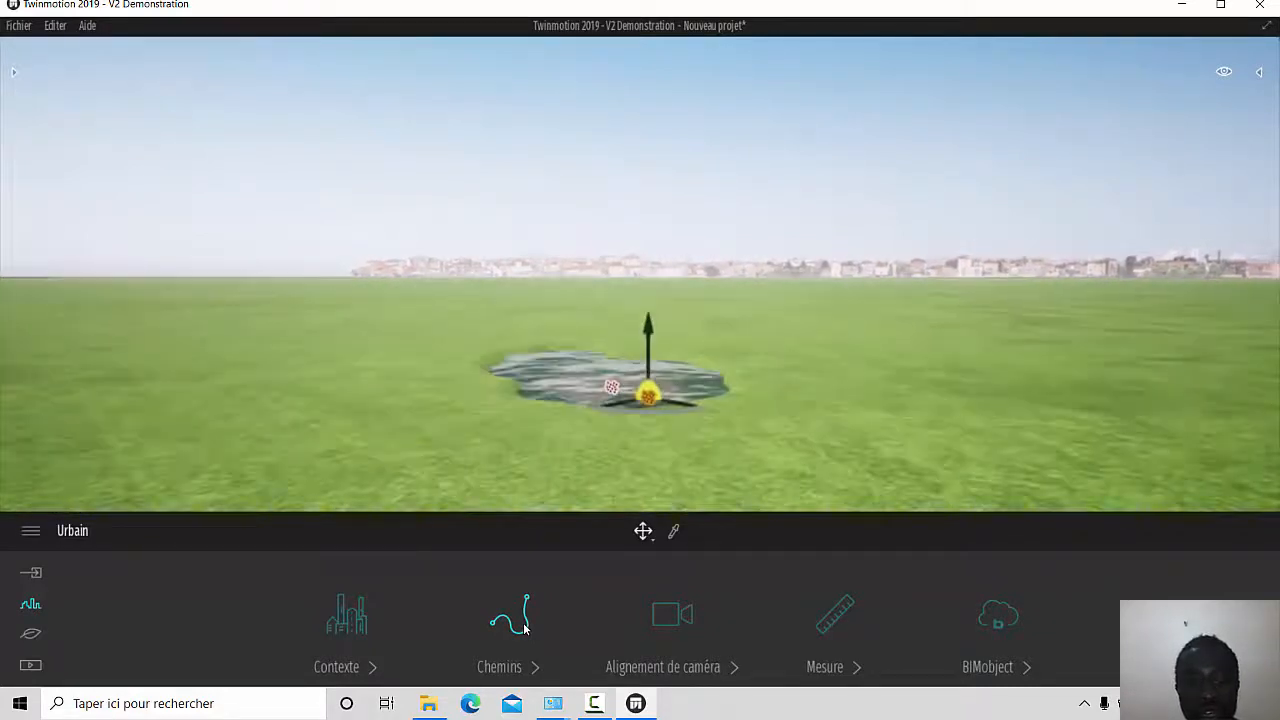
pyautogui.press('Right')
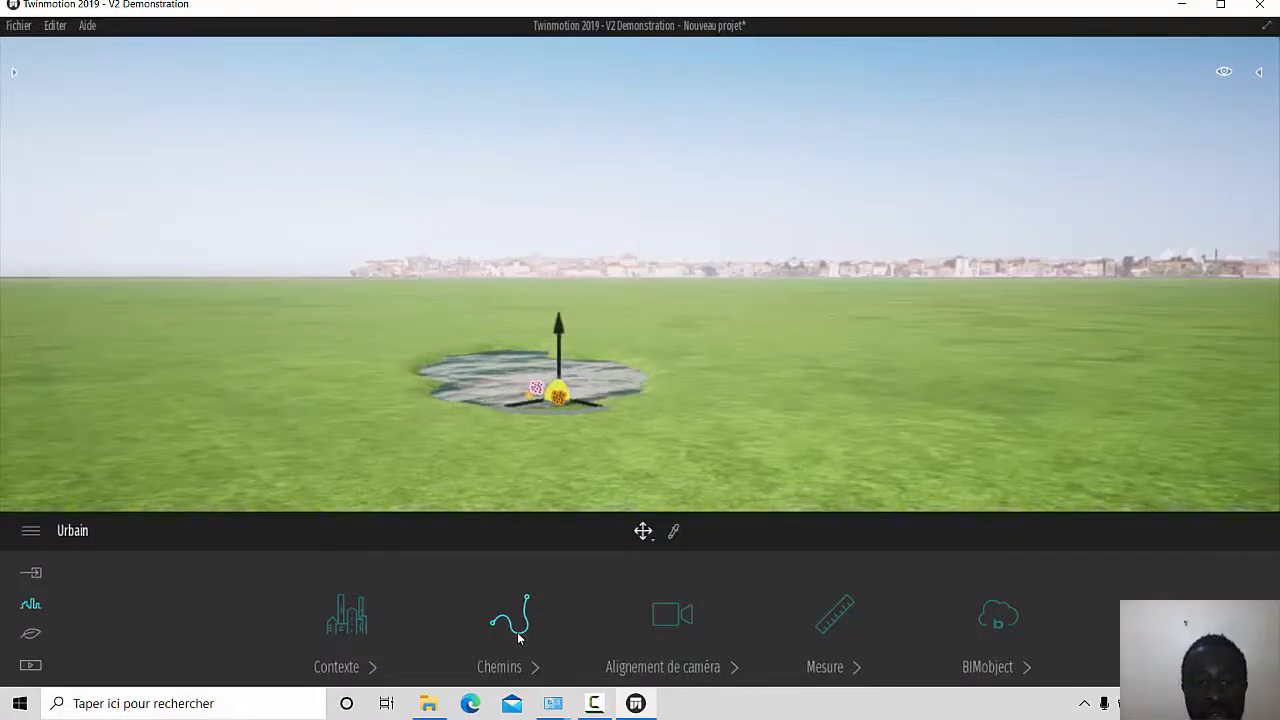
pyautogui.click(518, 630)
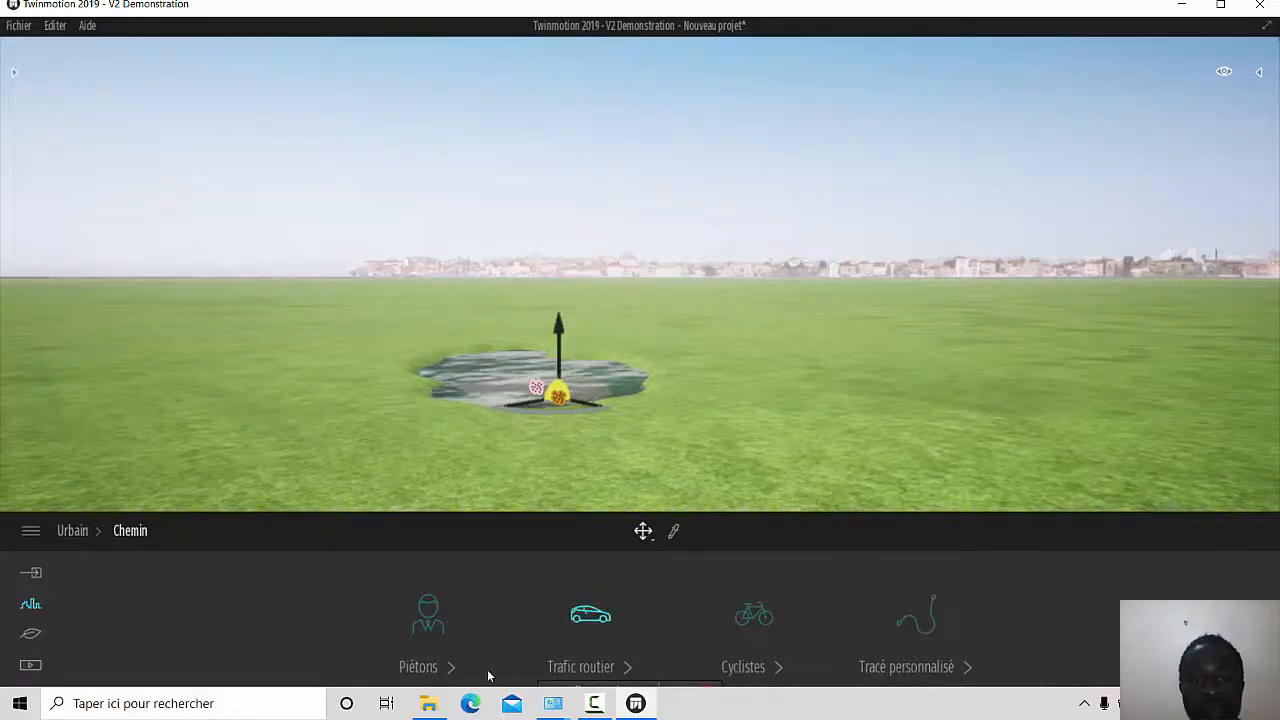
pyautogui.click(426, 630)
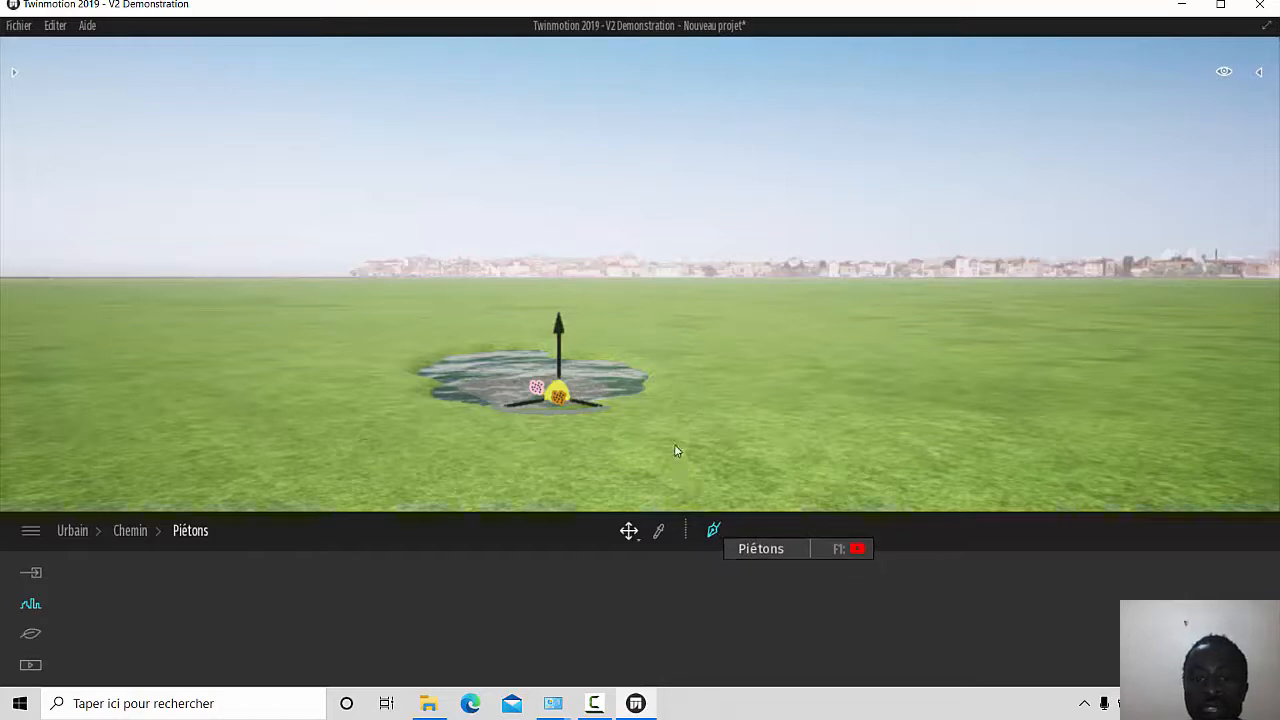
pyautogui.click(711, 531)
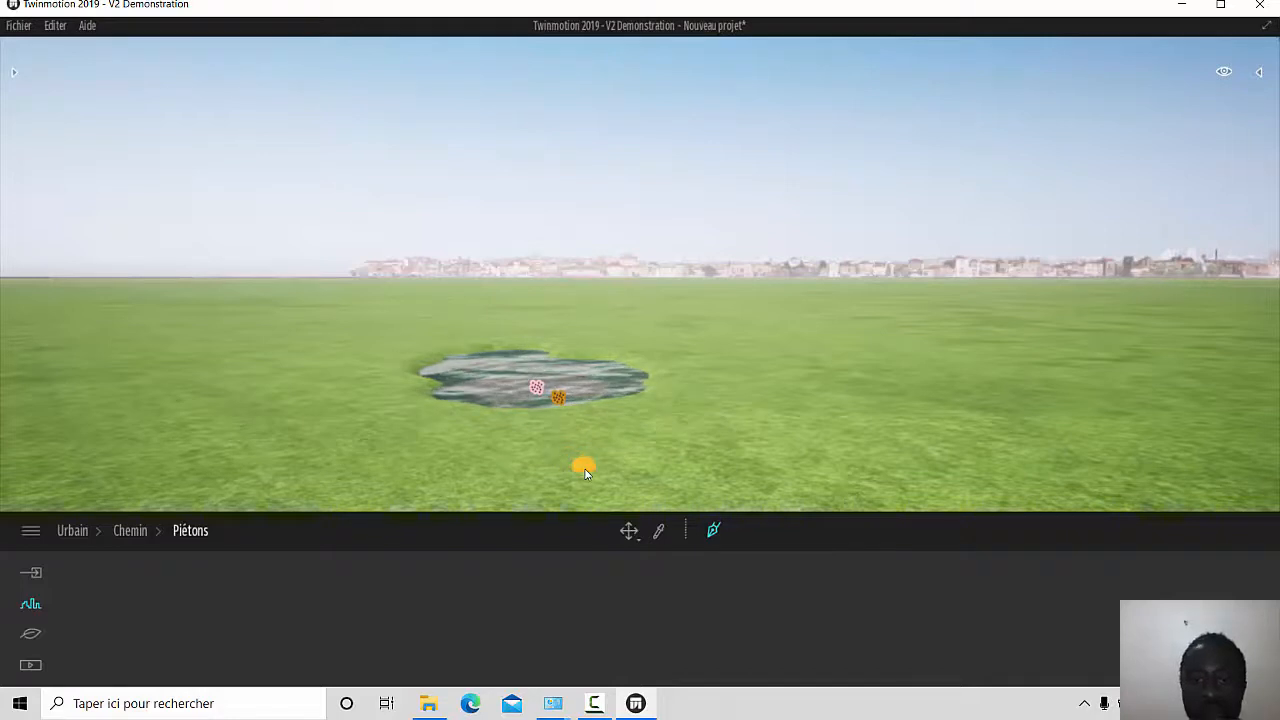
pyautogui.click(663, 418)
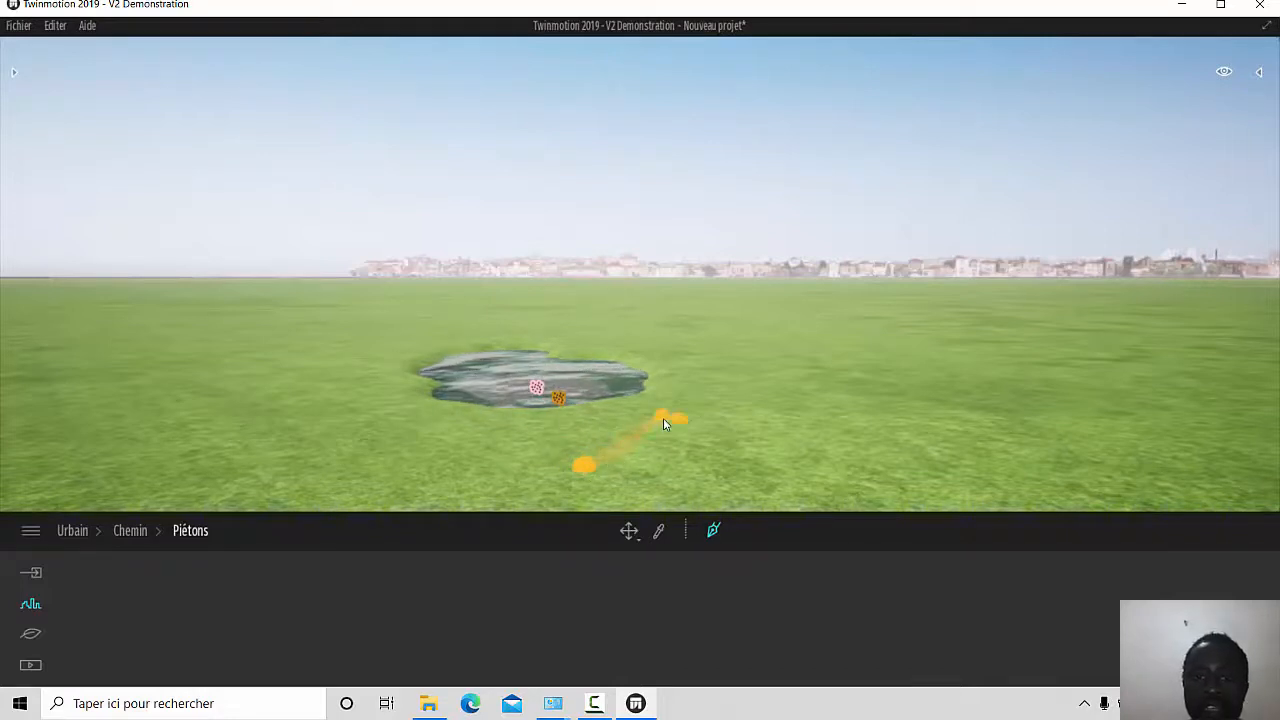
pyautogui.click(786, 394)
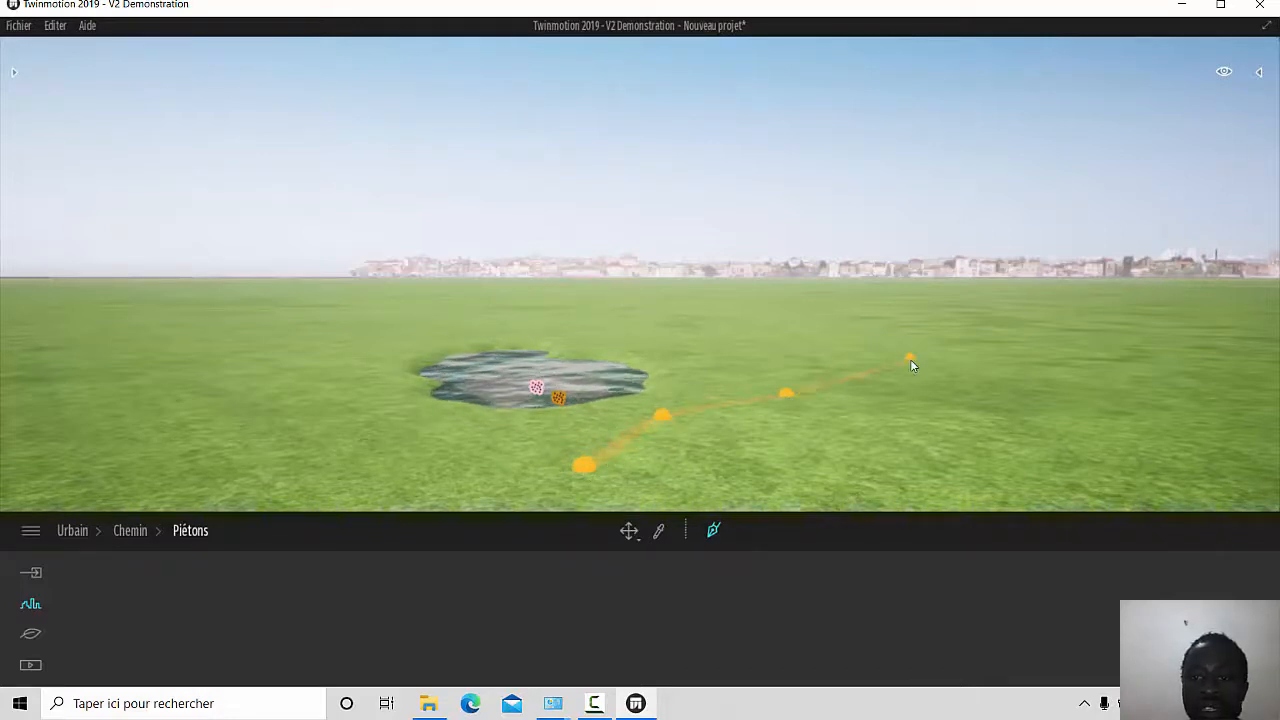
pyautogui.click(910, 363)
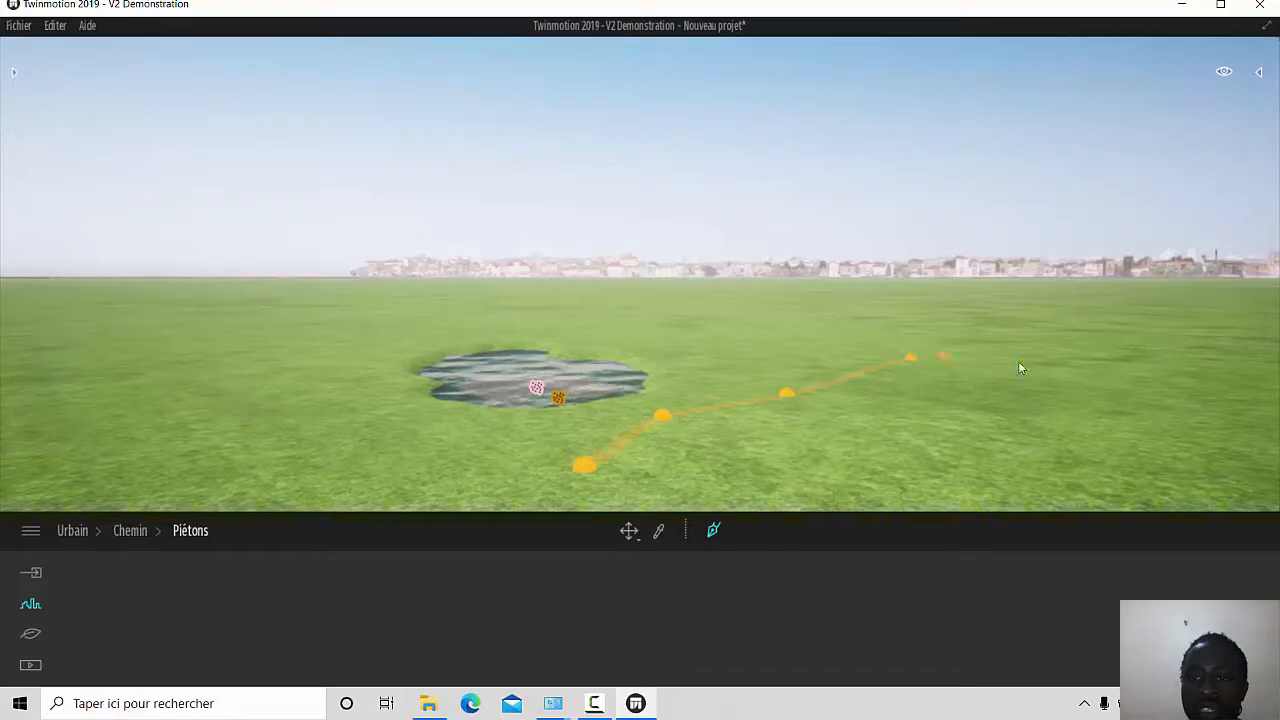
pyautogui.click(1076, 362)
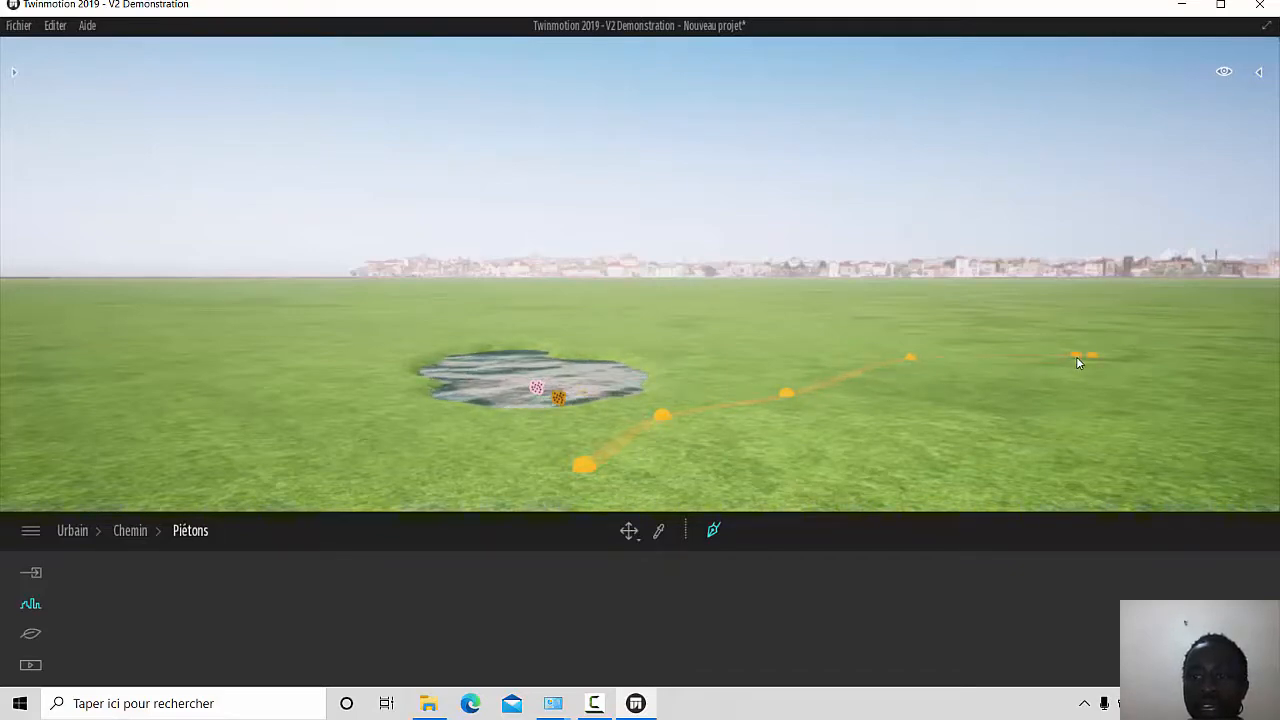
pyautogui.rightClick(1076, 356)
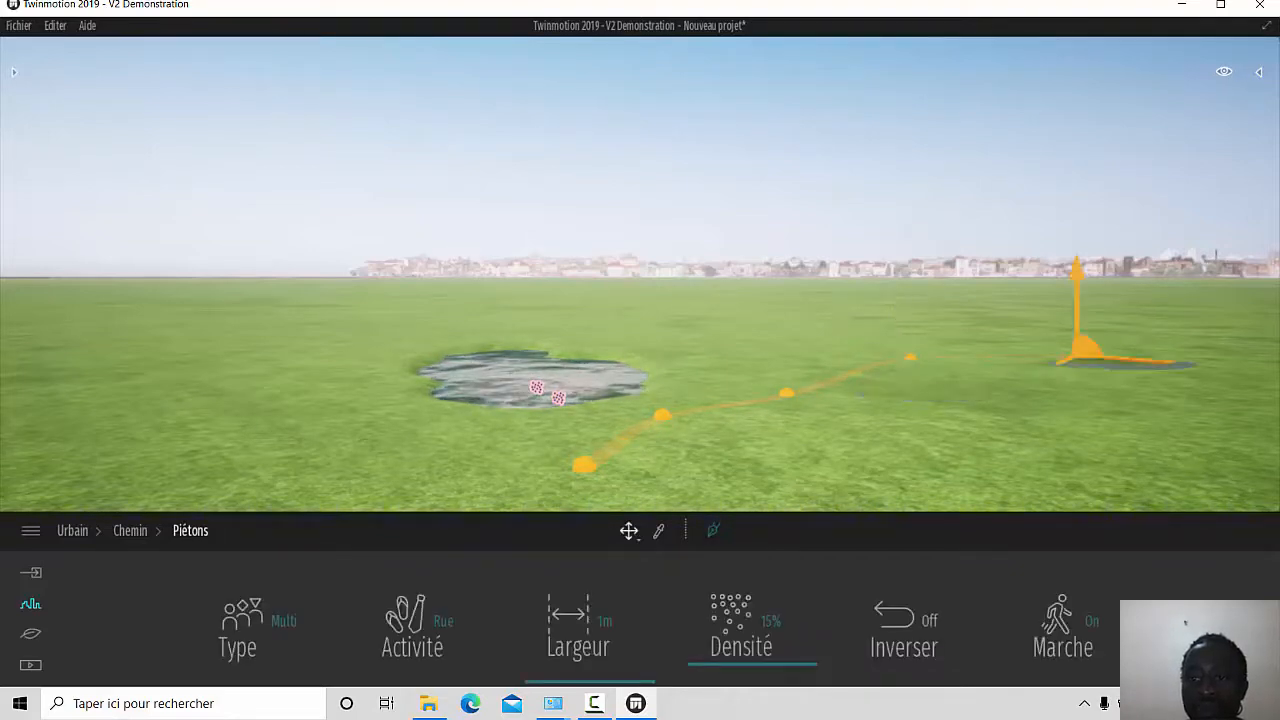
pyautogui.click(1076, 372)
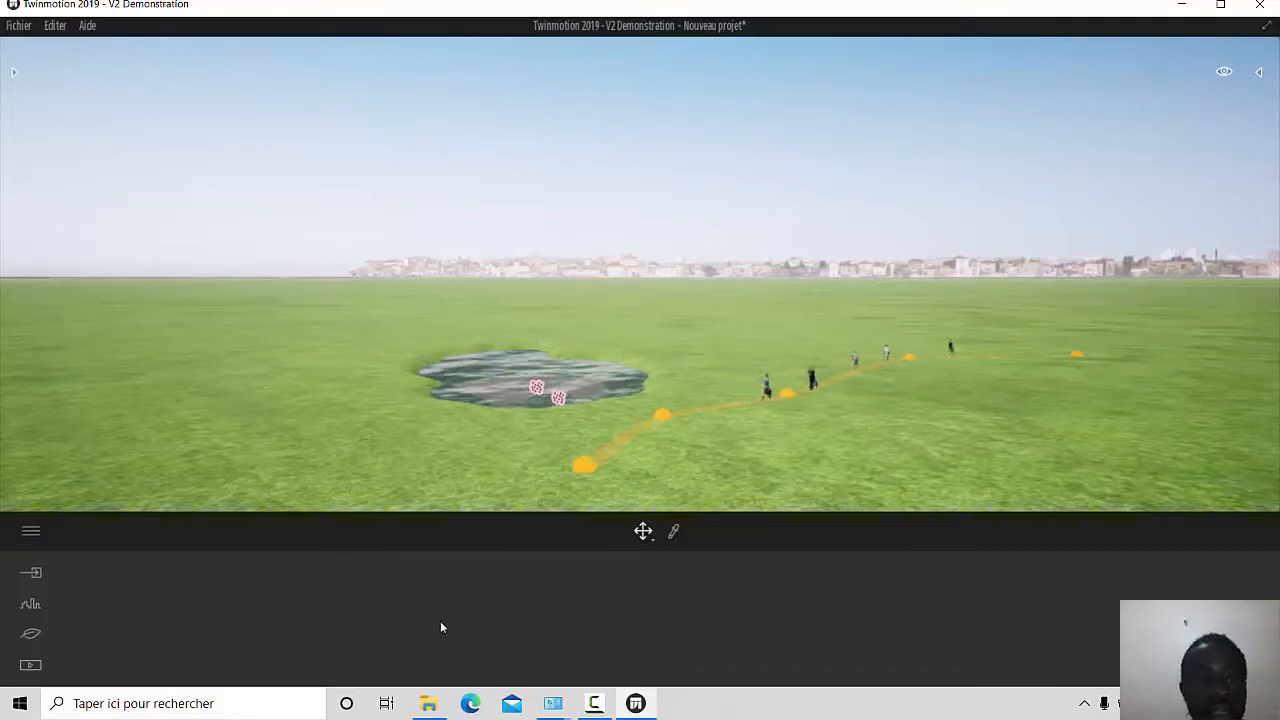
# Draw a road traffic (Trafic routier) path curving along the left side of and behind the pond, and set its density to 60%
pyautogui.click(29, 610)
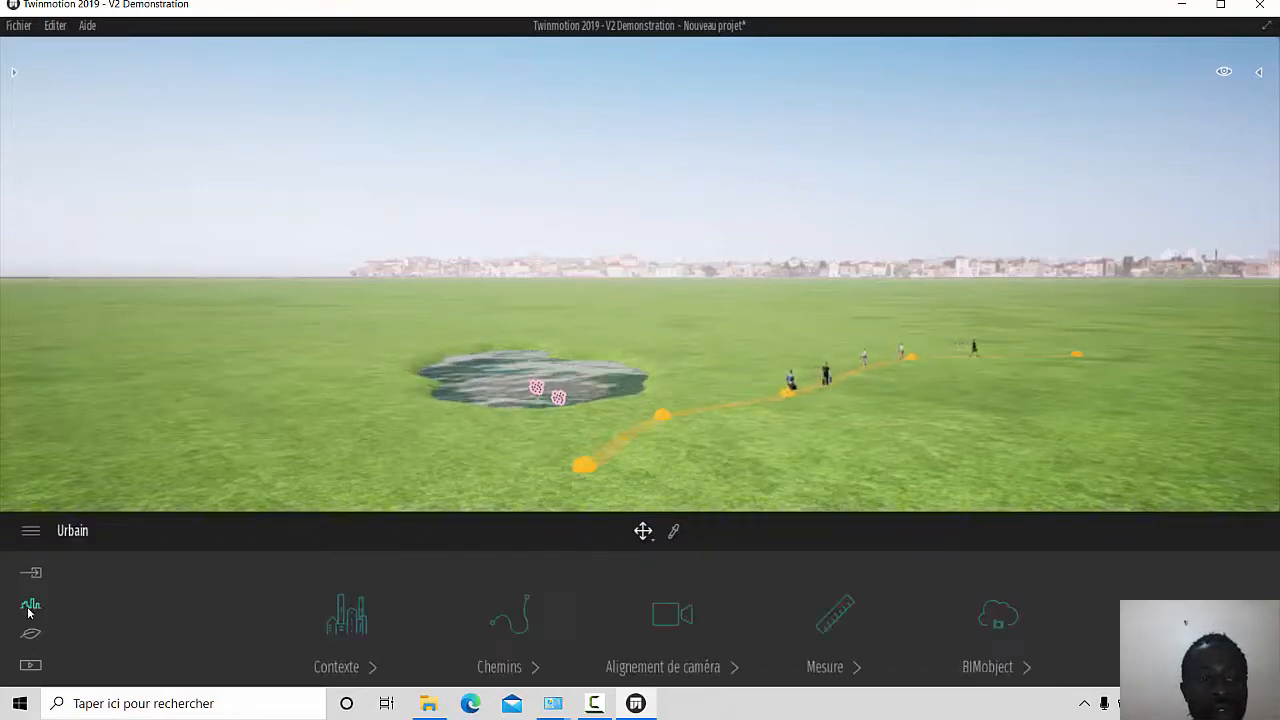
pyautogui.click(510, 622)
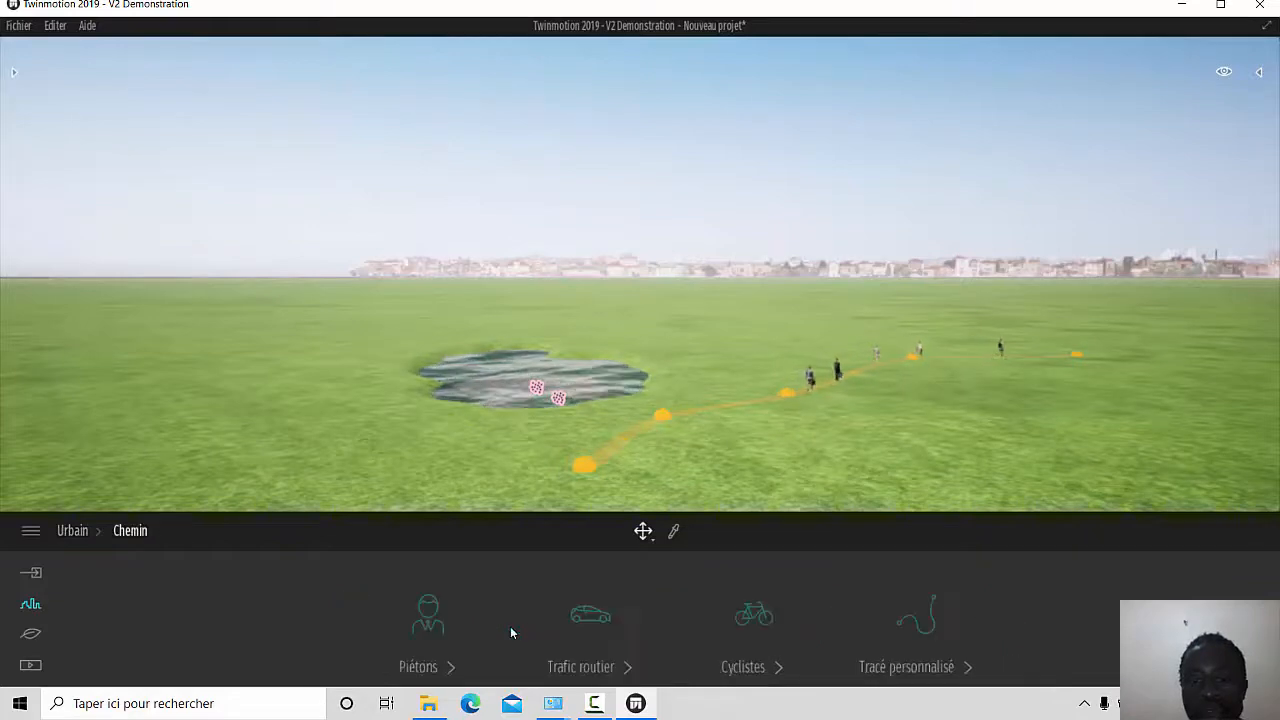
pyautogui.click(584, 622)
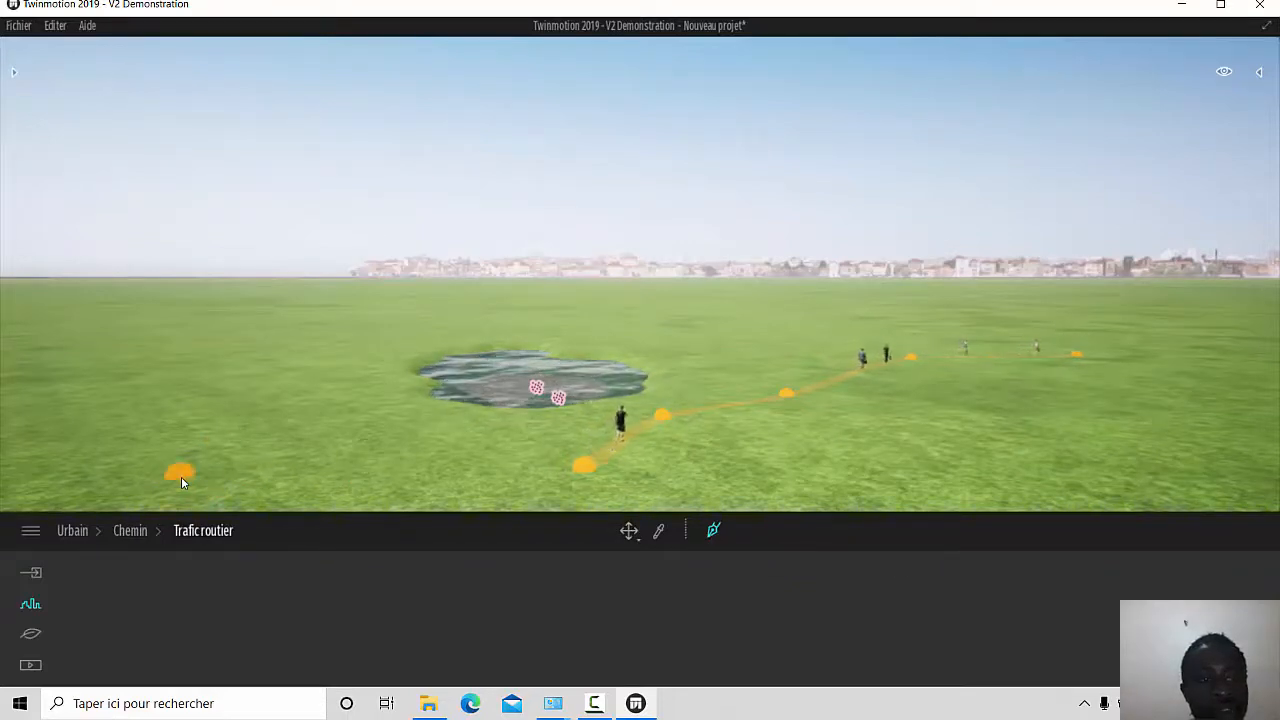
pyautogui.click(181, 476)
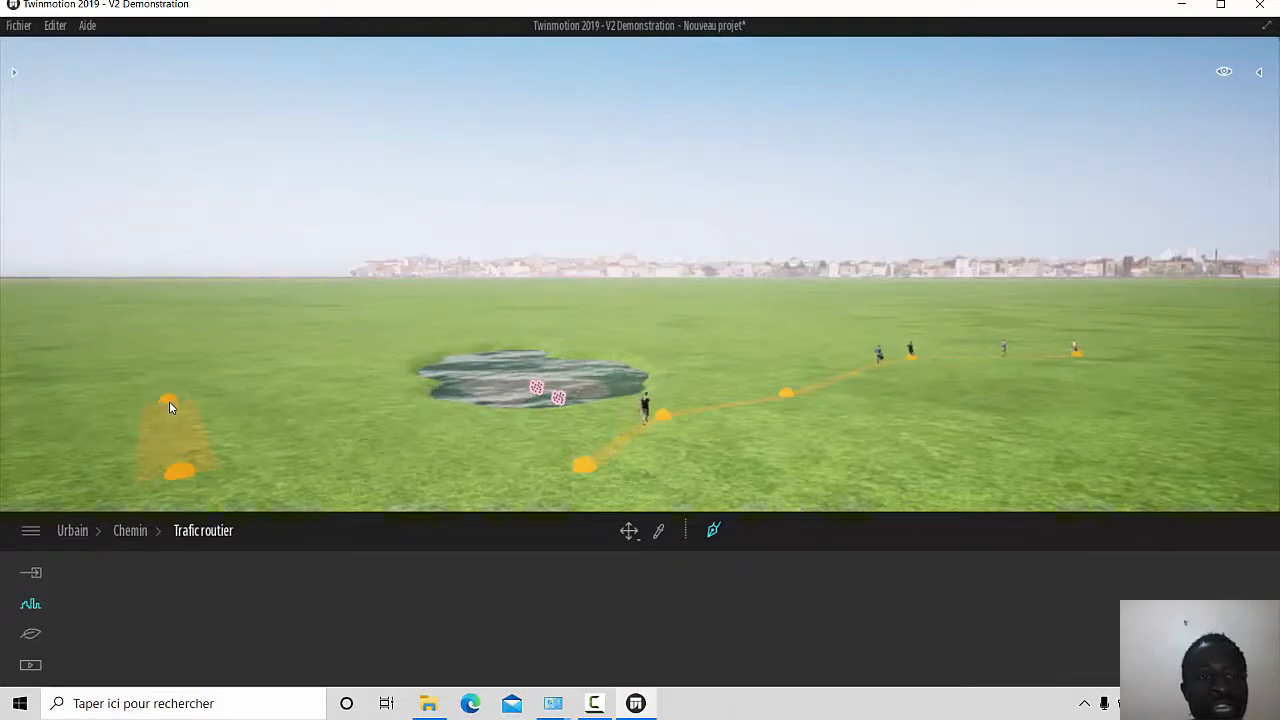
pyautogui.click(169, 401)
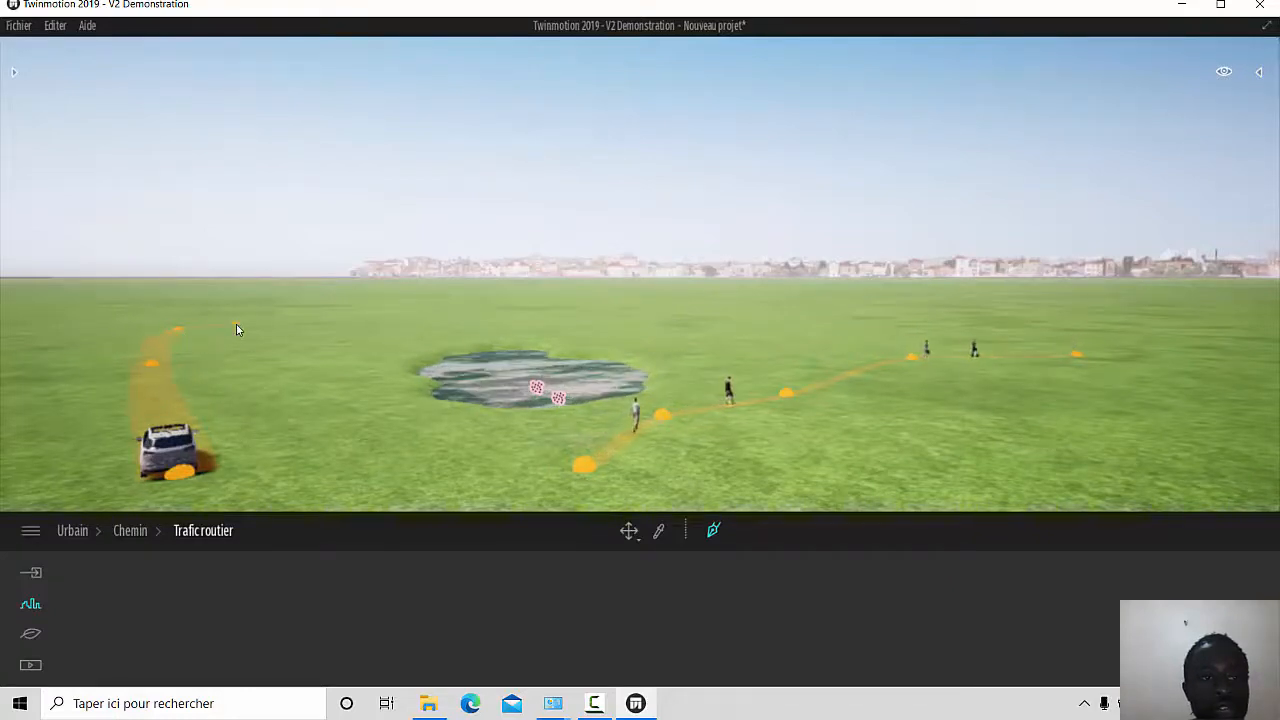
pyautogui.doubleClick(407, 310)
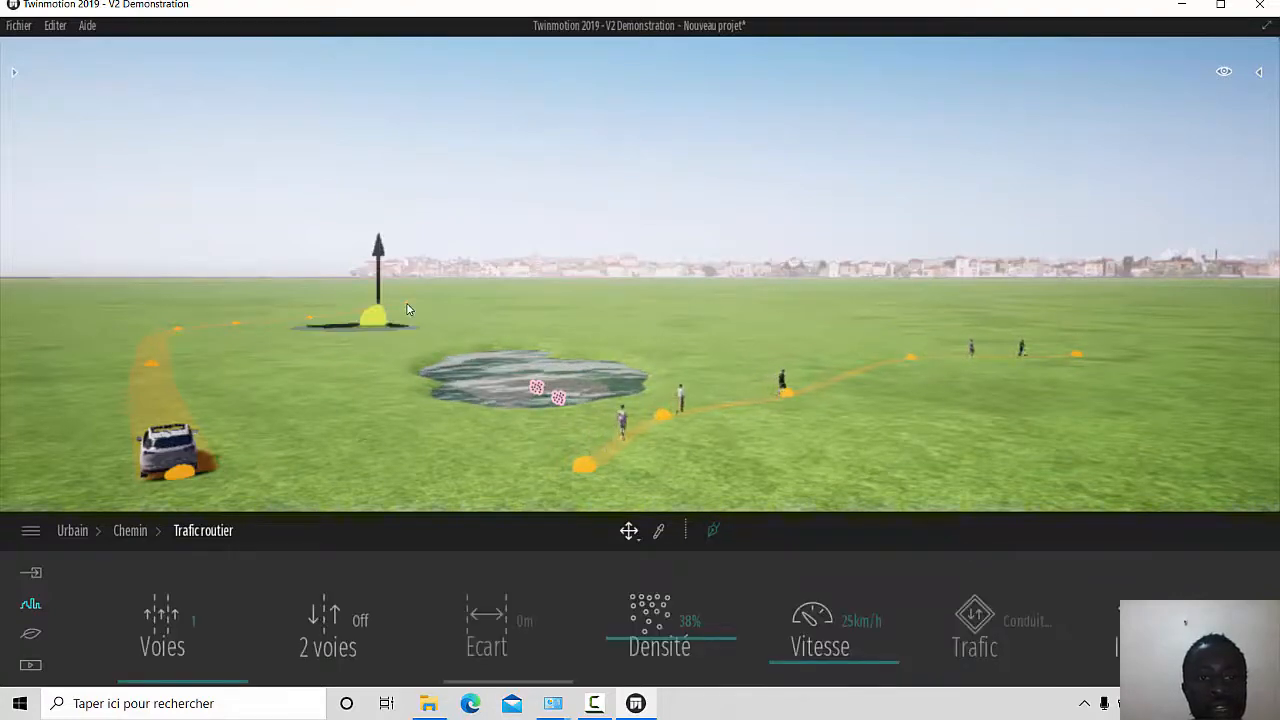
pyautogui.click(407, 307)
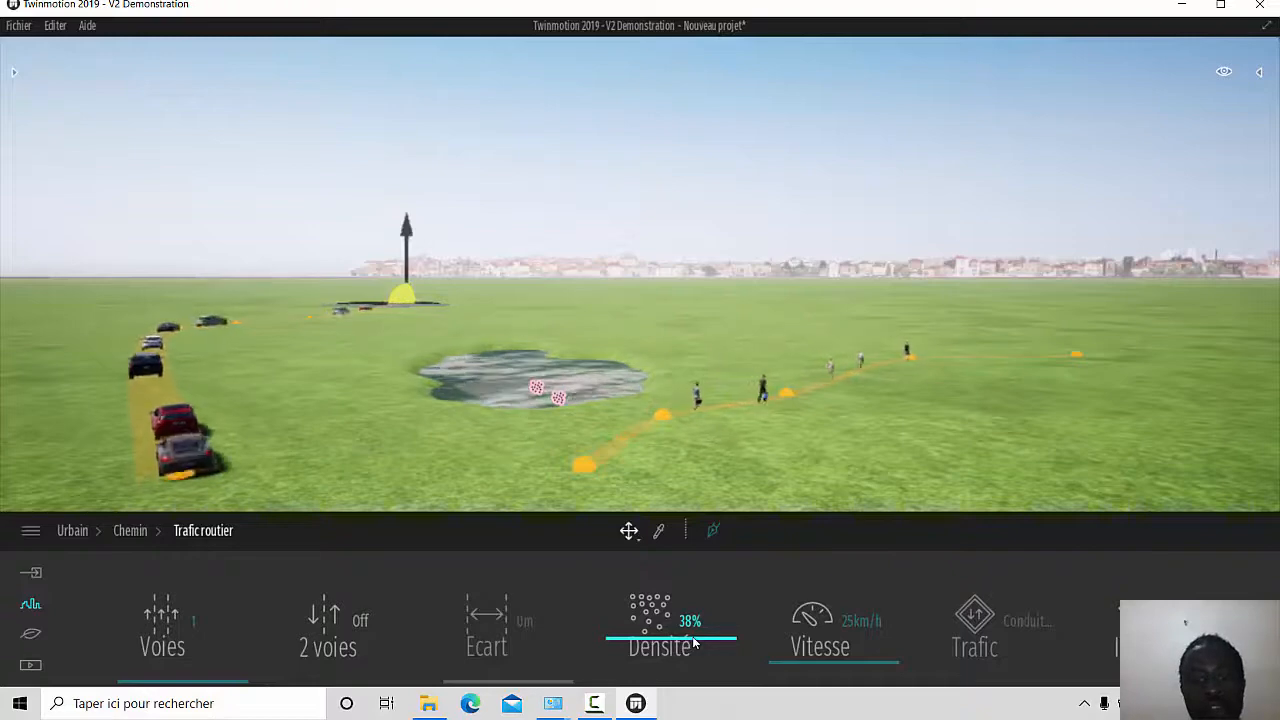
pyautogui.moveTo(695, 643); pyautogui.dragTo(693, 612)
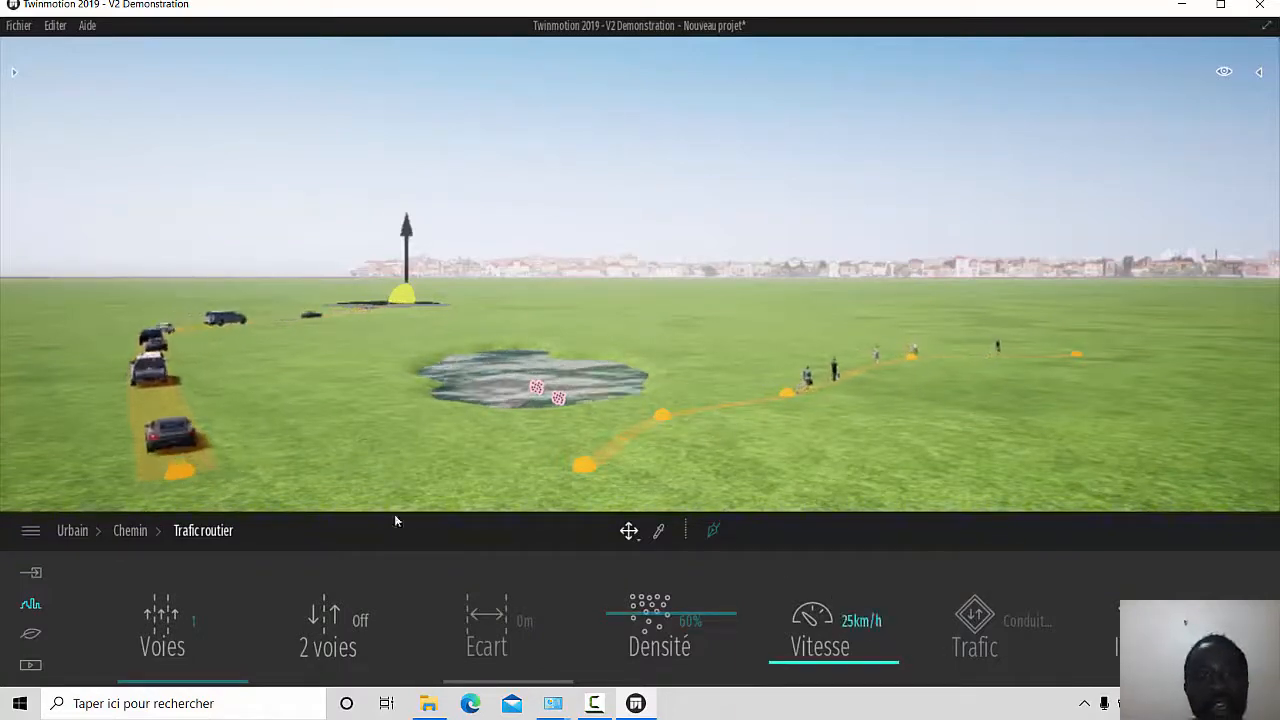
# Draw a cyclist (Cyclistes) path across the grass in front of and roughly alongside the pedestrian path
pyautogui.click(32, 606)
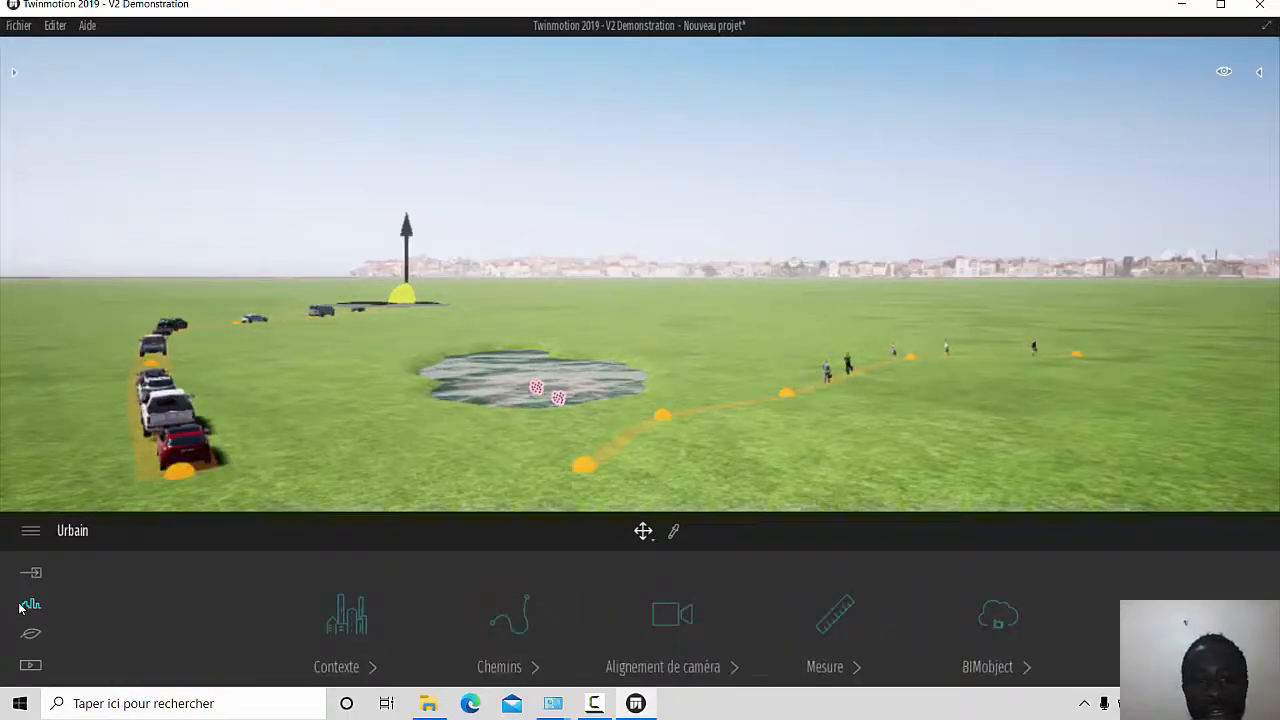
pyautogui.click(512, 620)
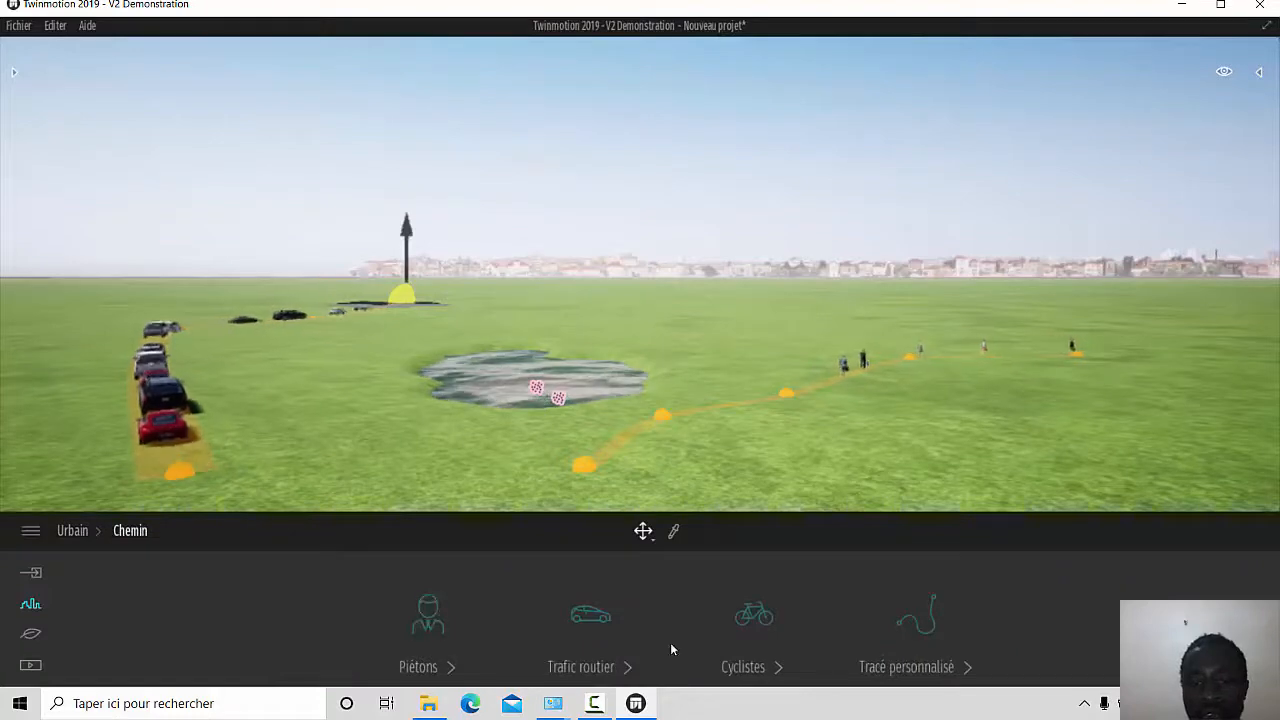
pyautogui.click(759, 630)
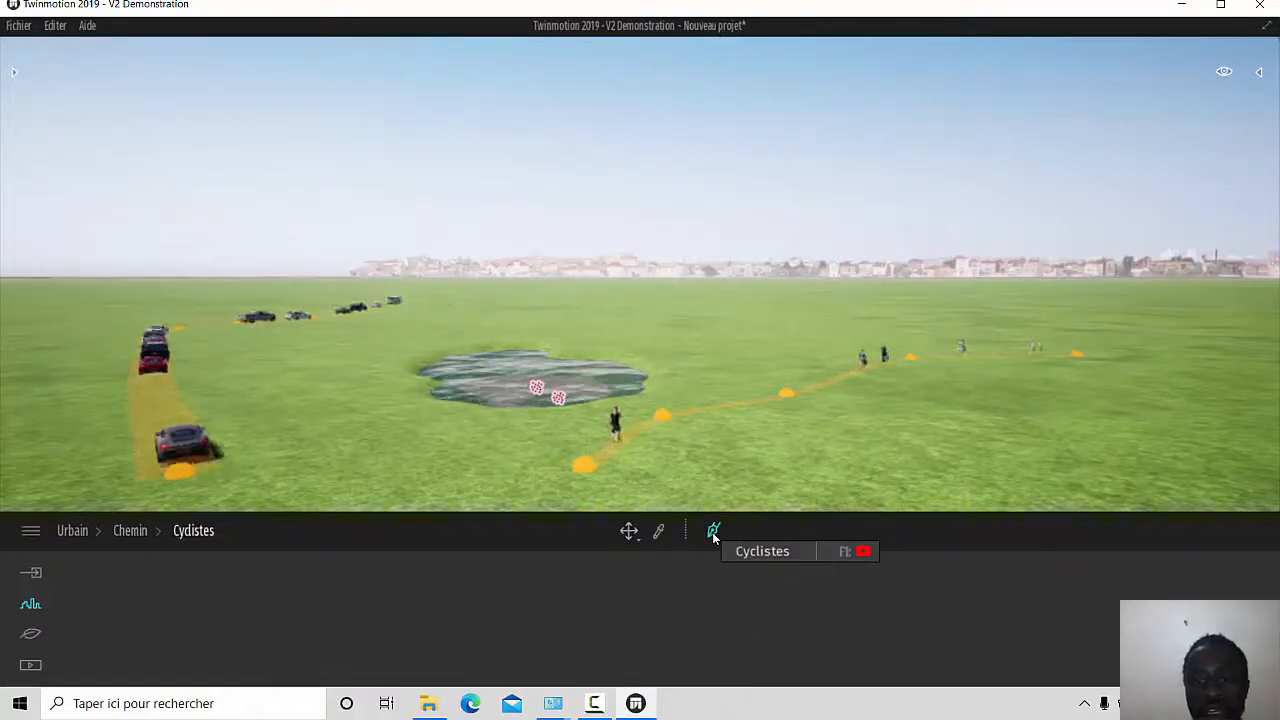
pyautogui.click(724, 462)
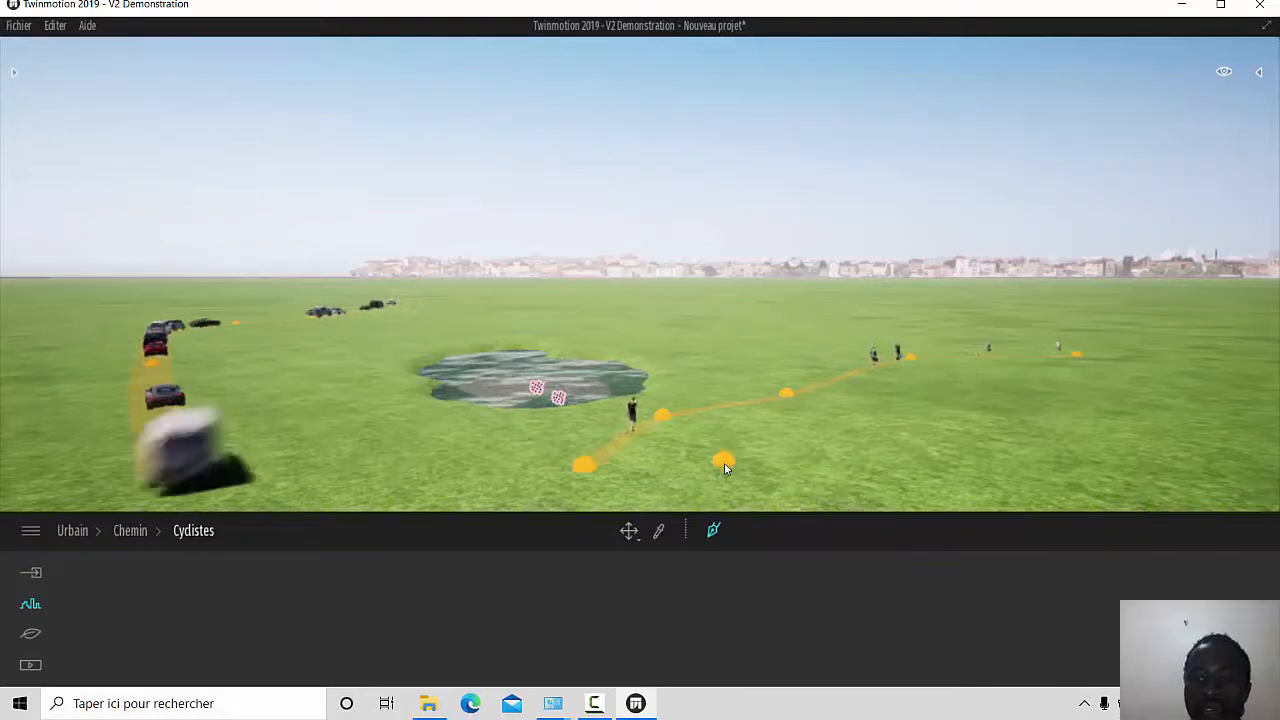
pyautogui.click(867, 457)
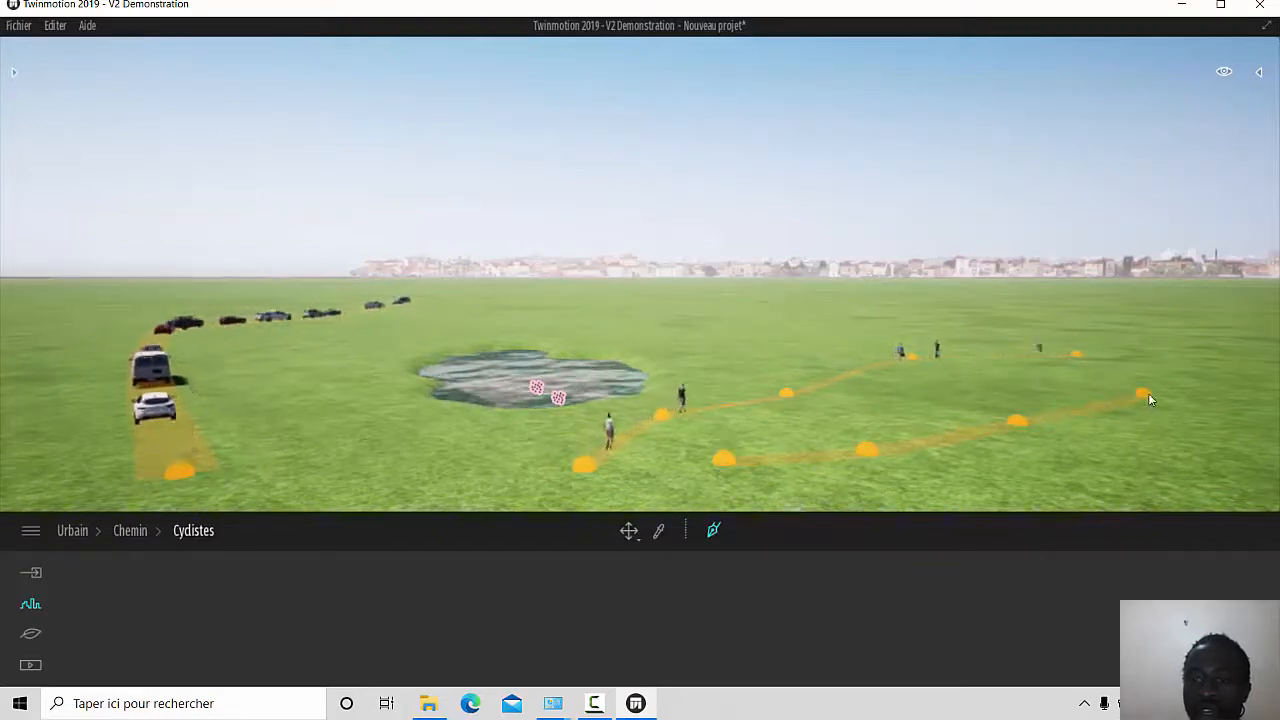
pyautogui.click(1148, 394)
pyautogui.press('Escape')
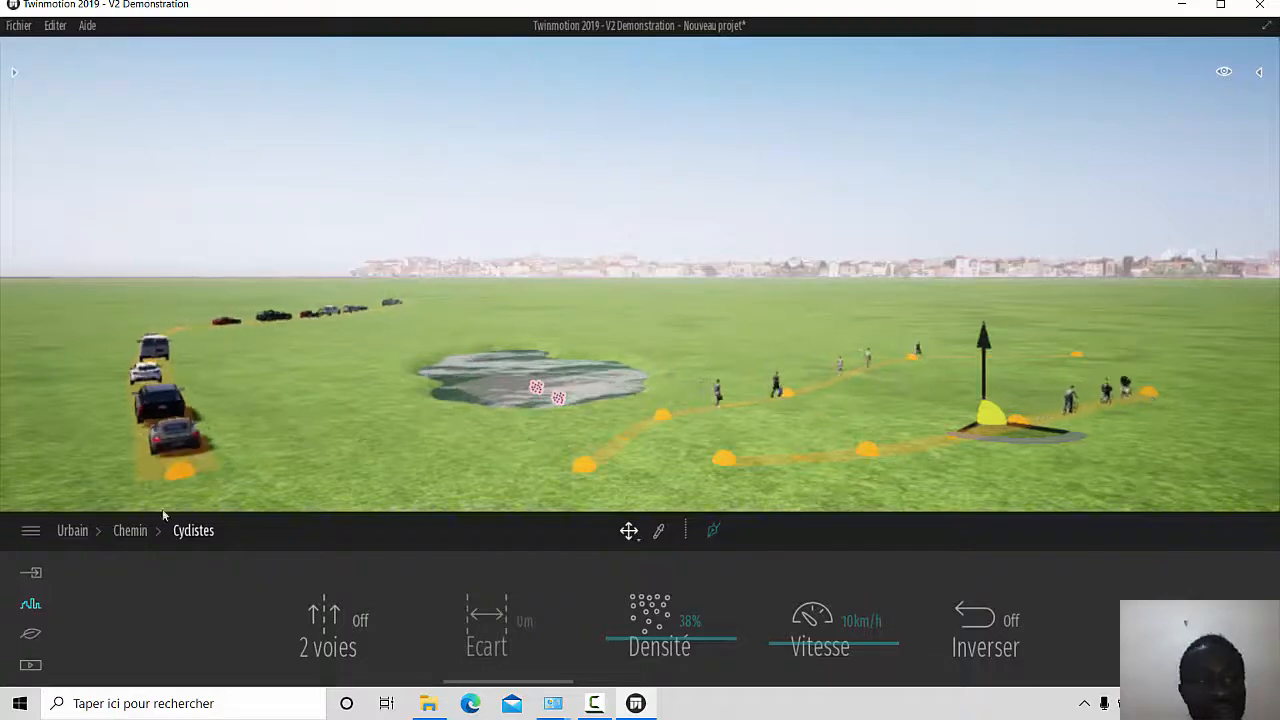
# Place the Mine, Mine, Mine ! gull flock from the Animaux library on the grass at the near edge of the pond
pyautogui.click(31, 602)
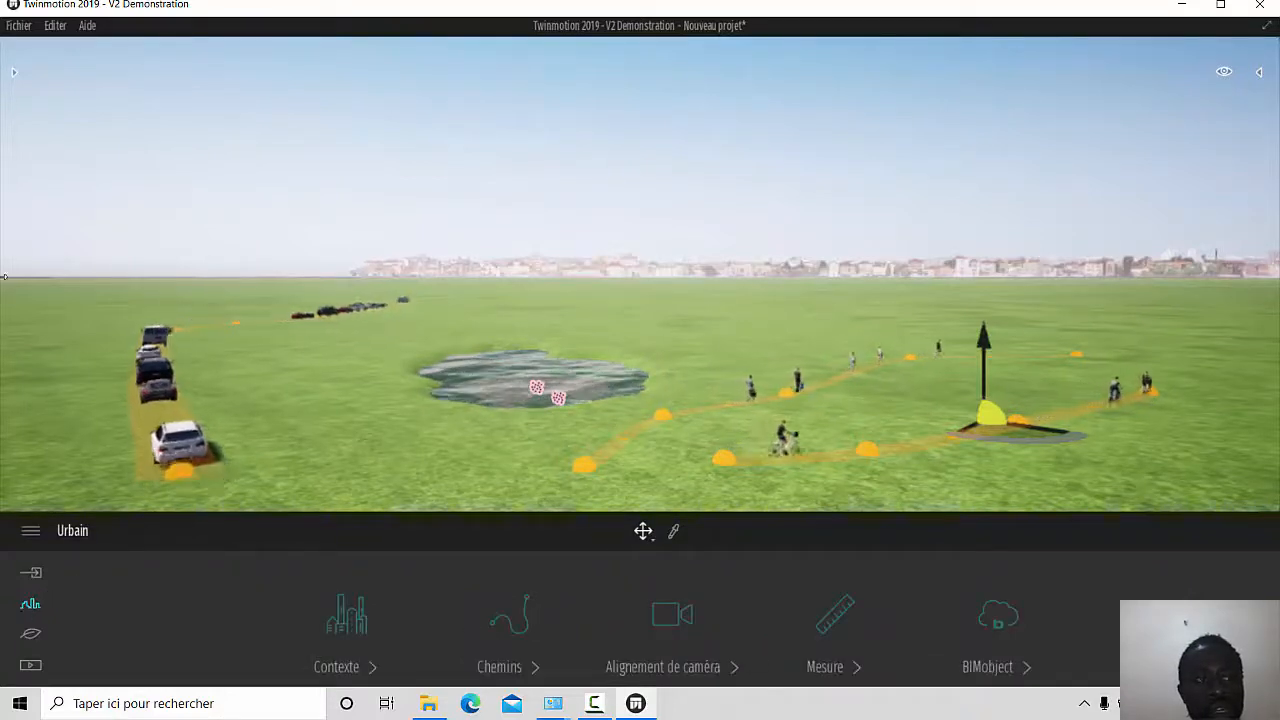
pyautogui.click(12, 71)
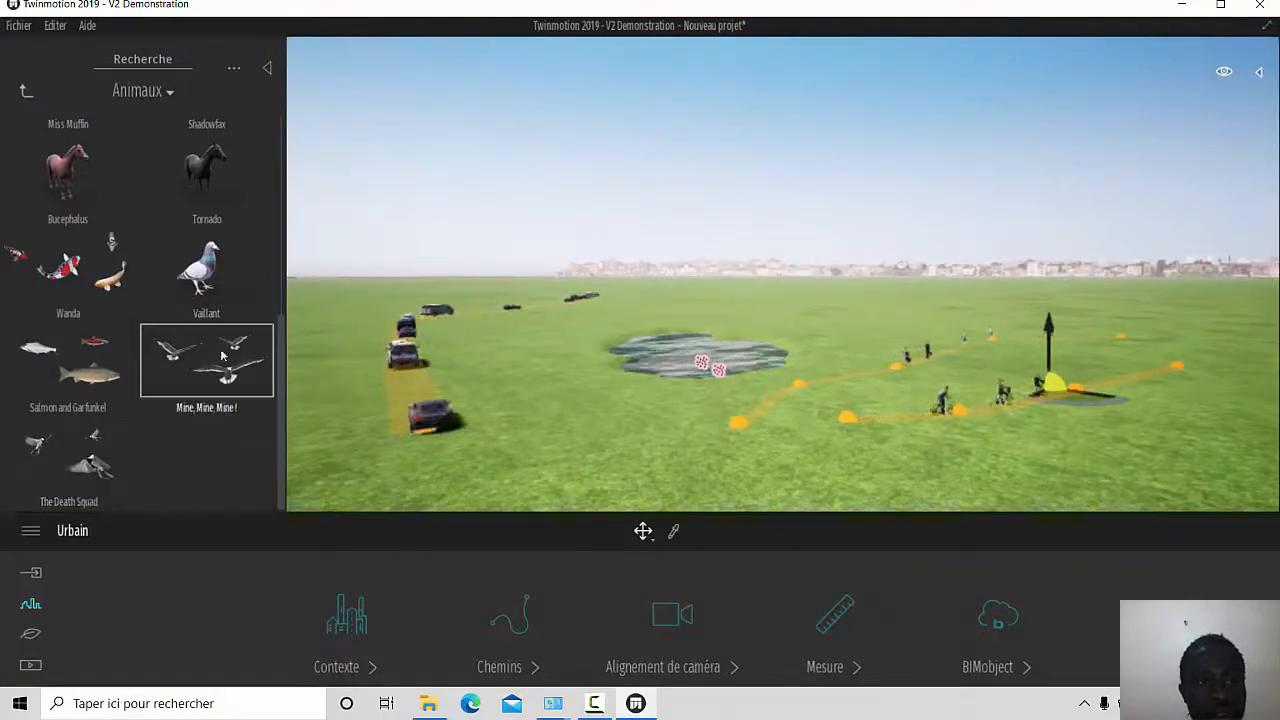
pyautogui.moveTo(219, 365); pyautogui.dragTo(548, 381)
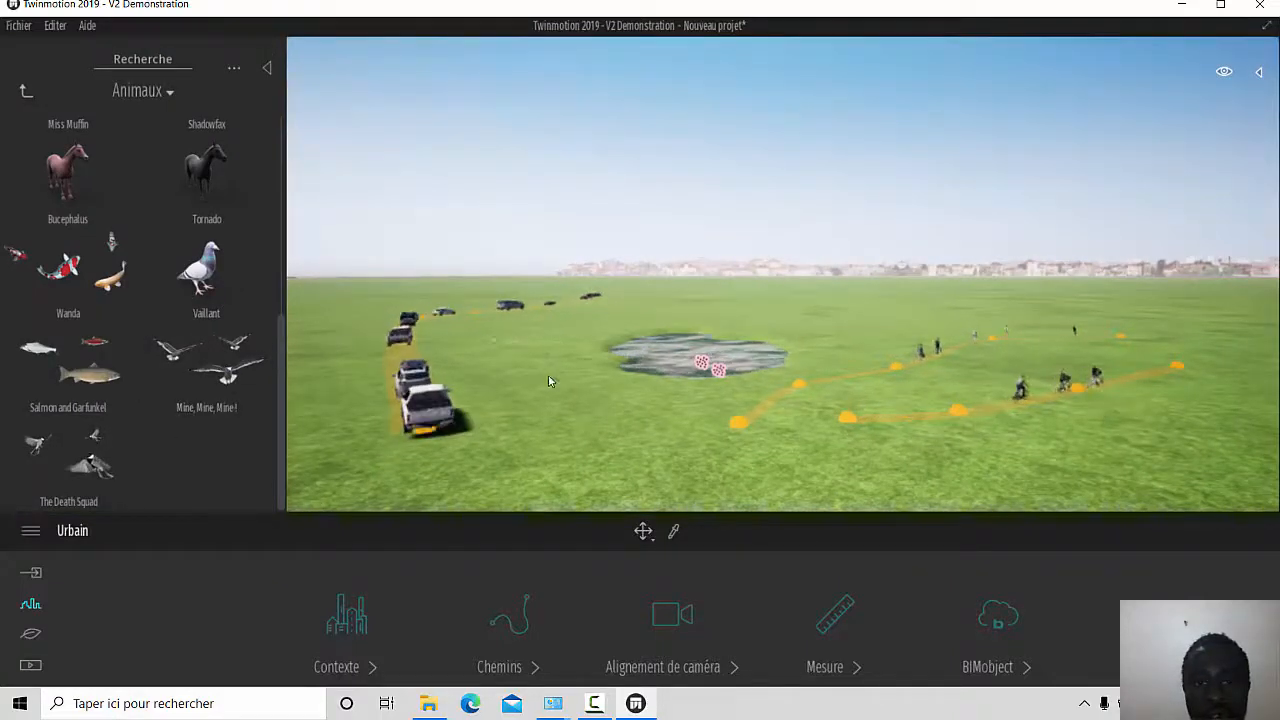
pyautogui.click(626, 389)
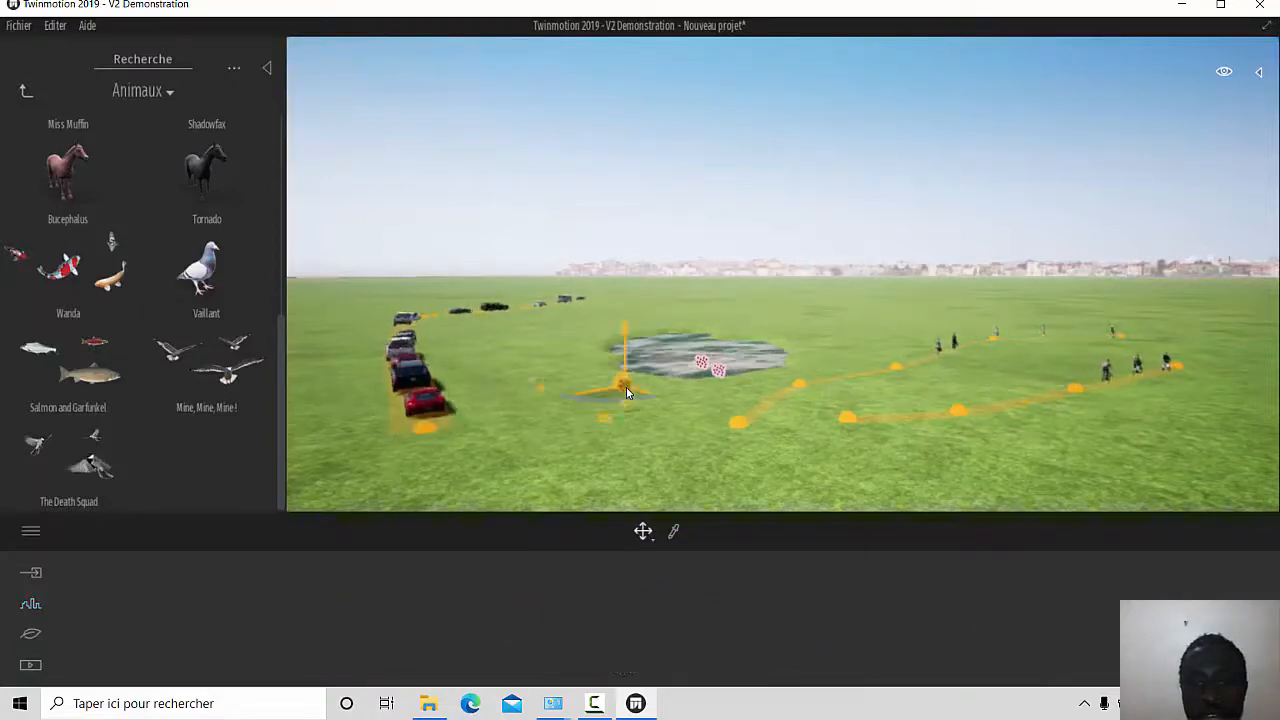
pyautogui.click(626, 332)
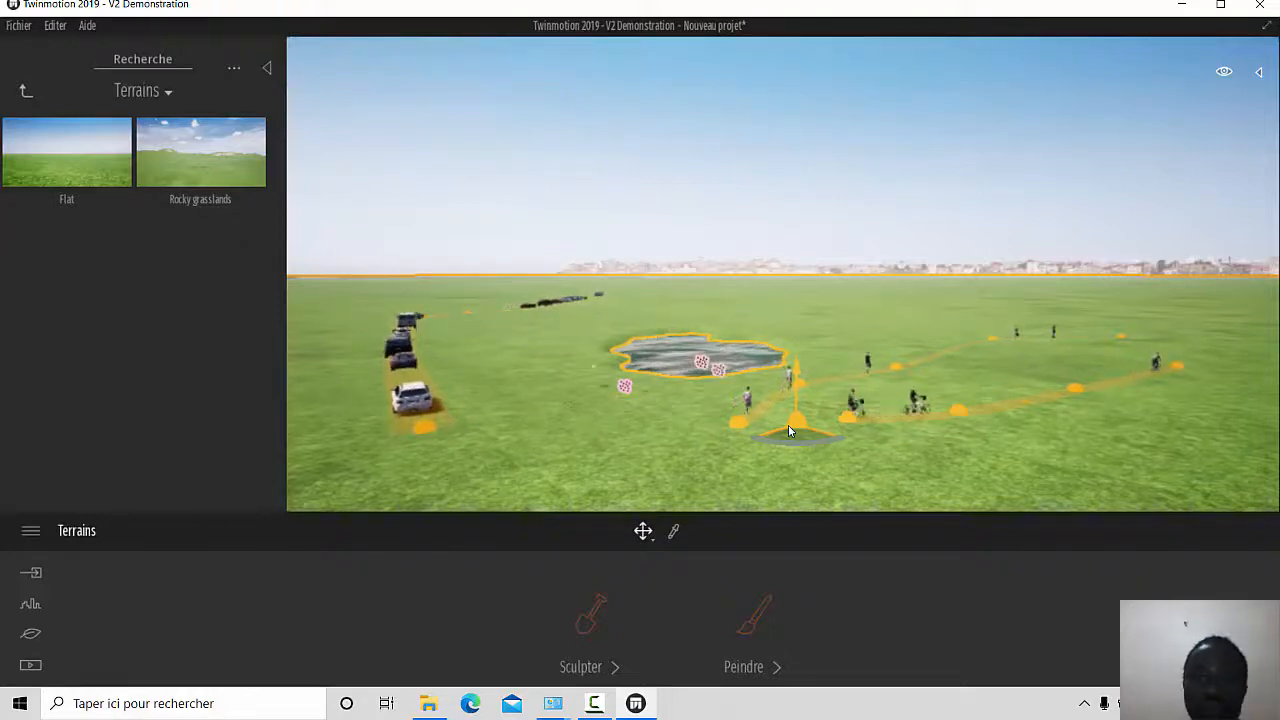
# Browse the library's Matériaux ground (Sol) category and examine the Construit materials, including Asphalt 2
pyautogui.click(266, 68)
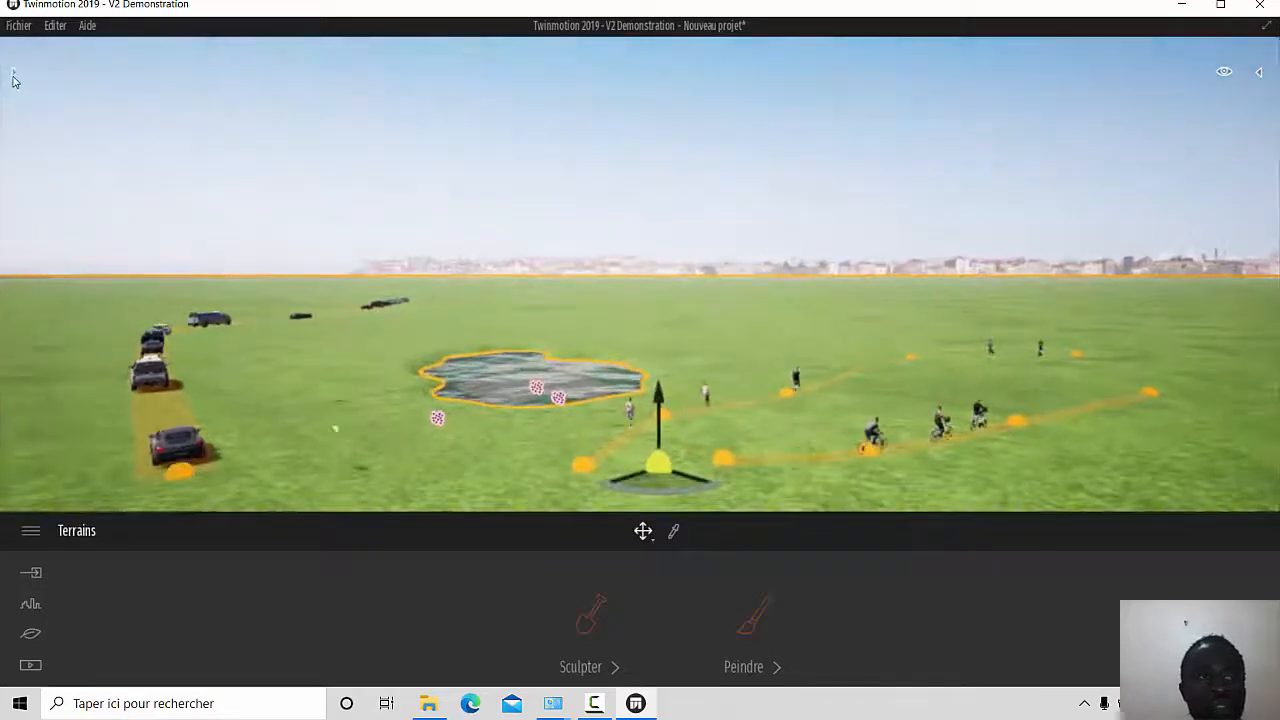
pyautogui.click(15, 80)
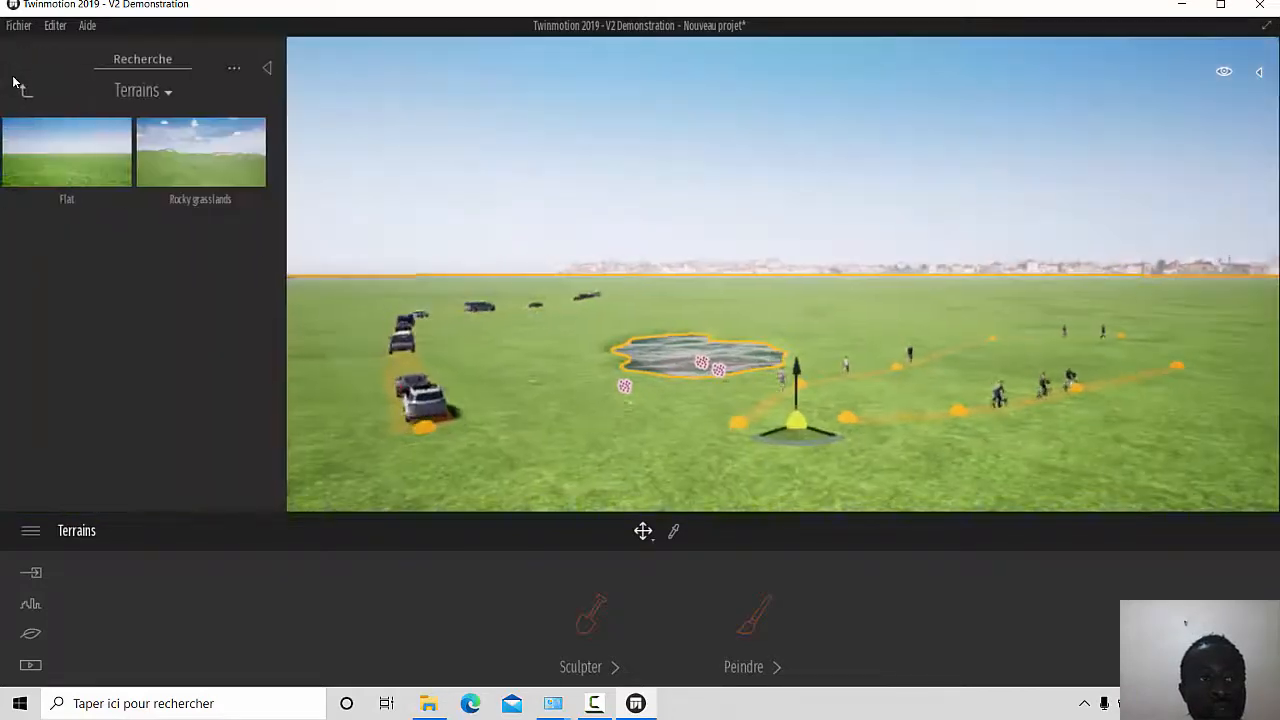
pyautogui.click(158, 93)
pyautogui.click(158, 136)
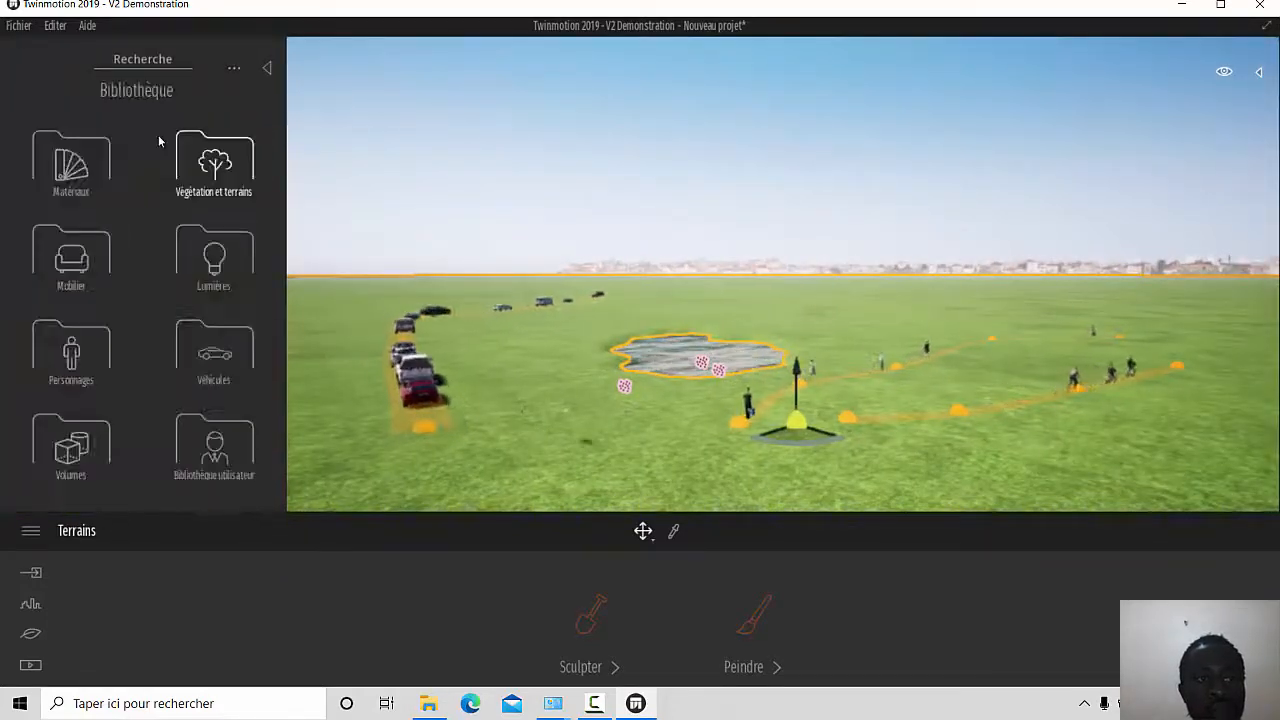
pyautogui.click(71, 160)
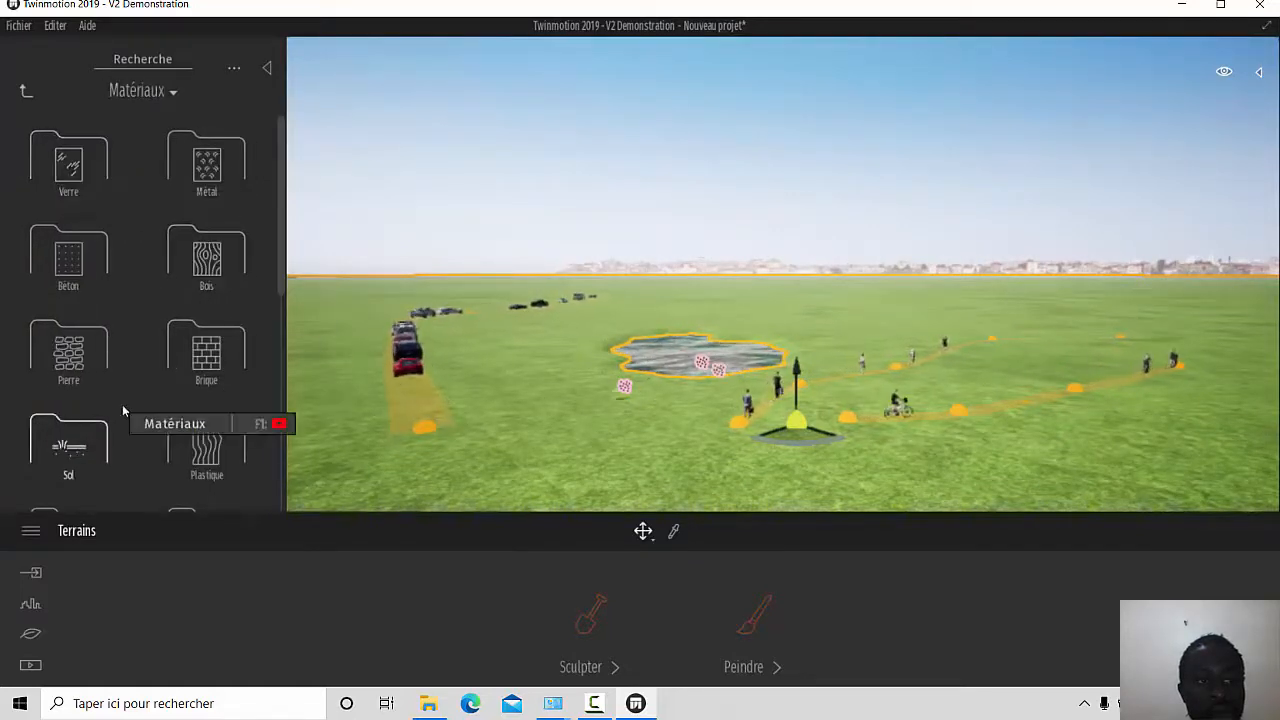
pyautogui.click(93, 458)
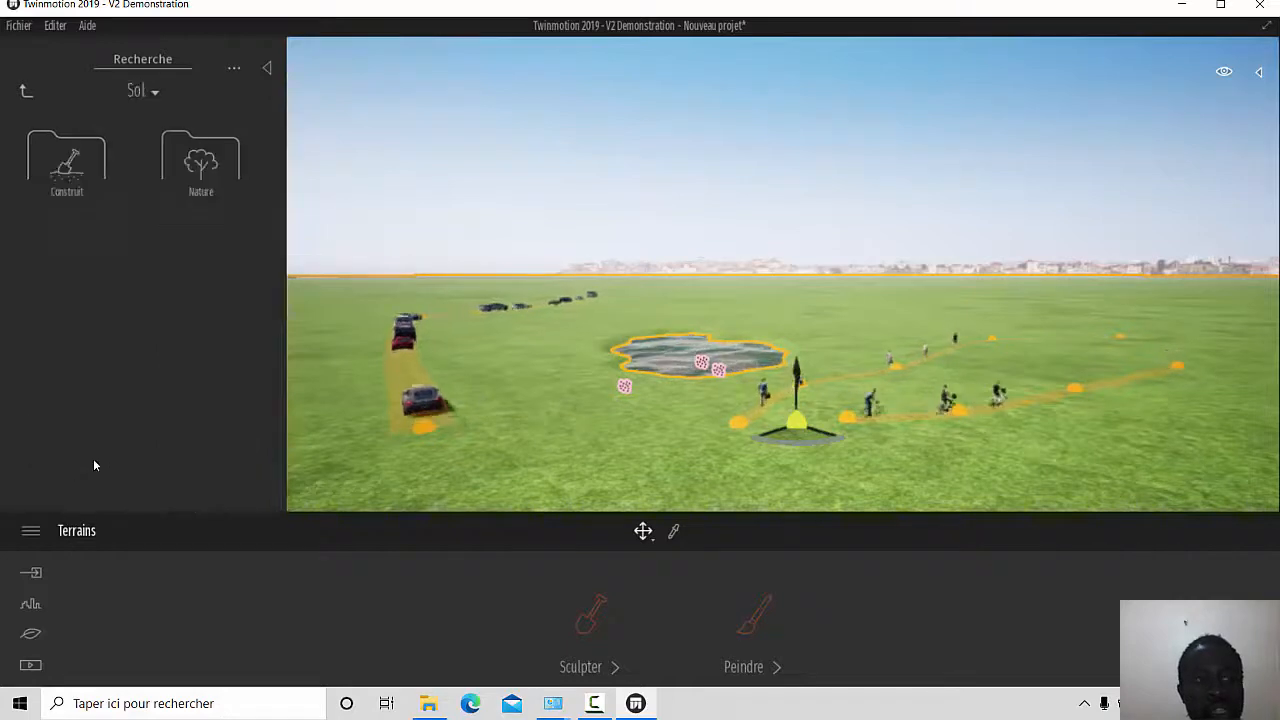
pyautogui.click(66, 168)
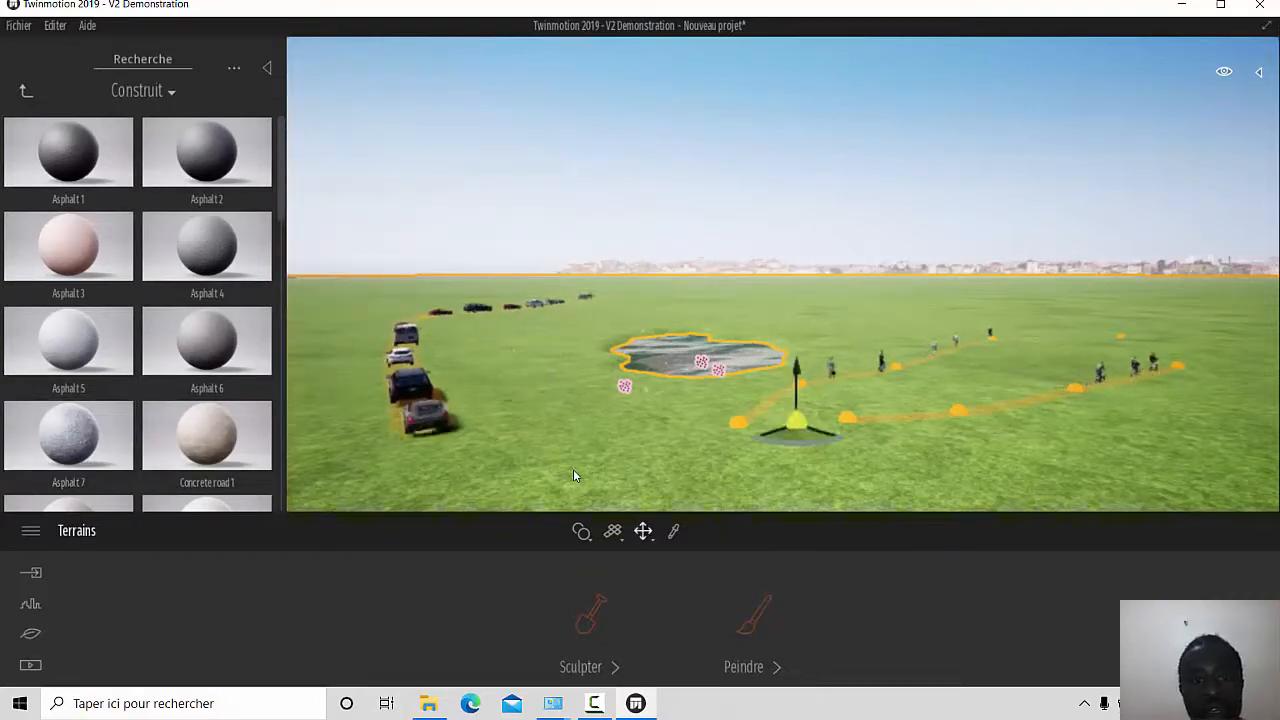
pyautogui.moveTo(157, 341)
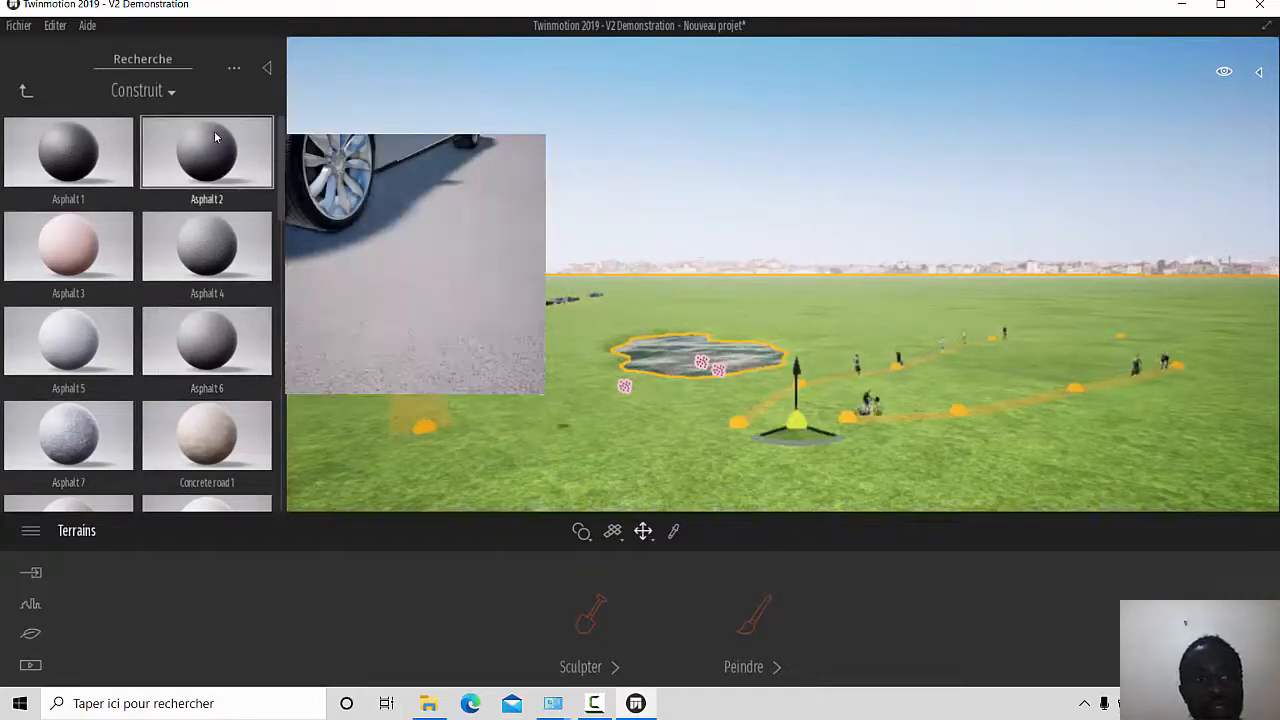
pyautogui.click(25, 94)
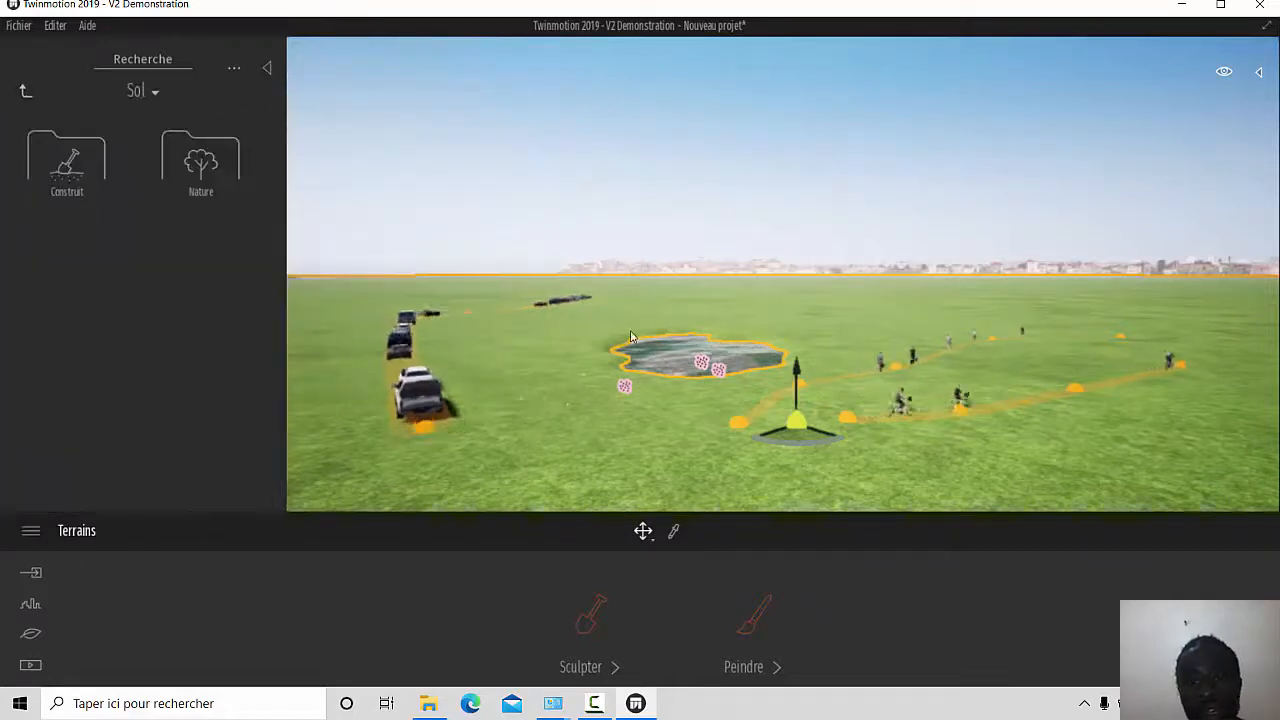